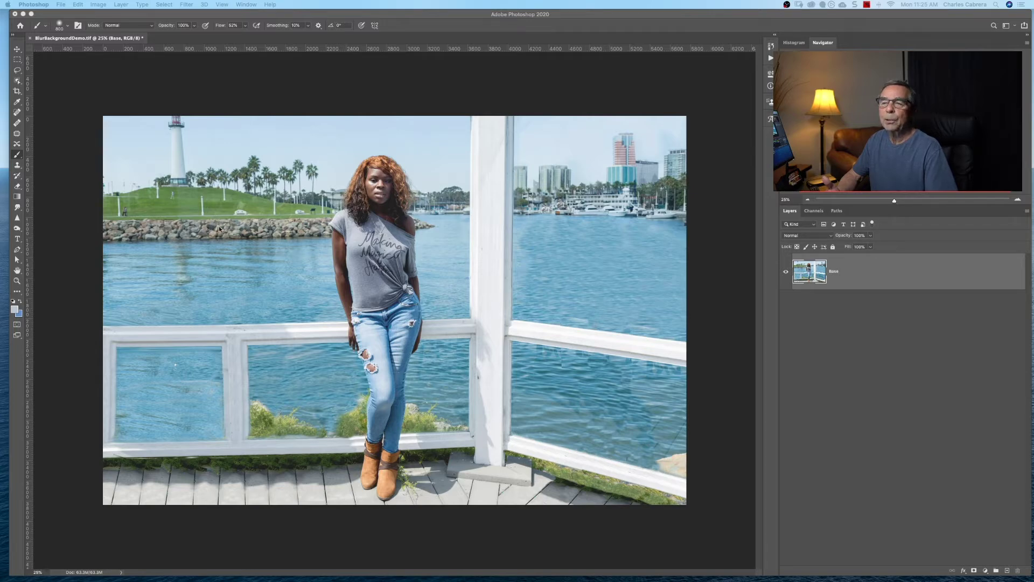
- Duplicate the Base layer twice
left_click(873, 273)
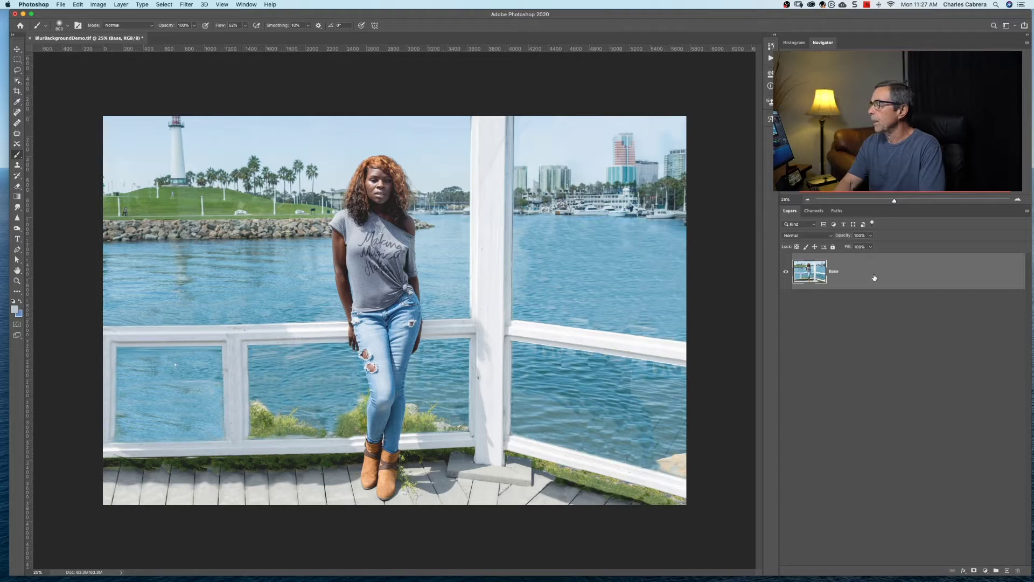
key("super+j")
key("super+j")
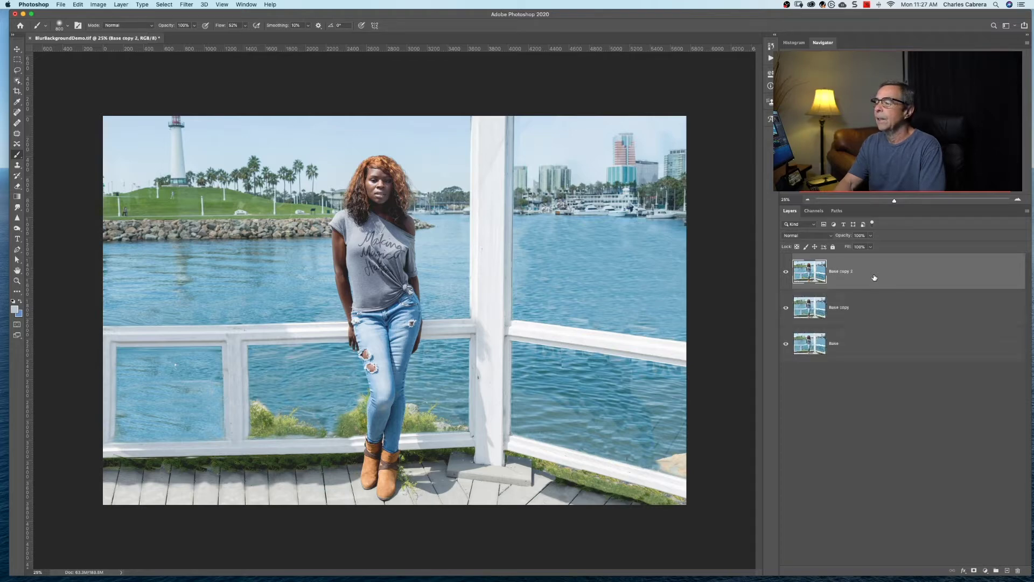
- Rename the lower layer copy Background and the upper copy Subject
double_click(837, 308)
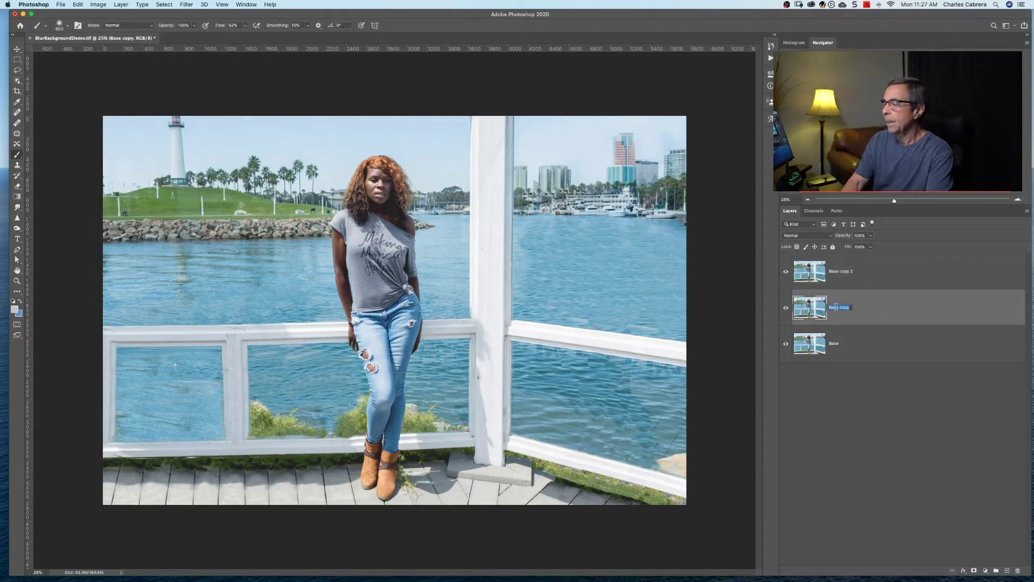
type("Bl")
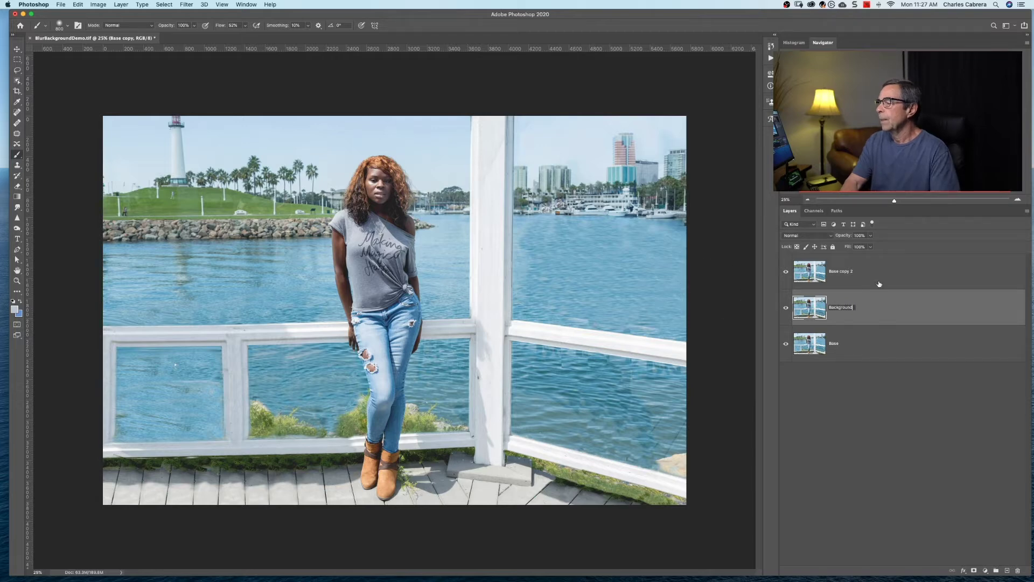
key("Return")
double_click(841, 272)
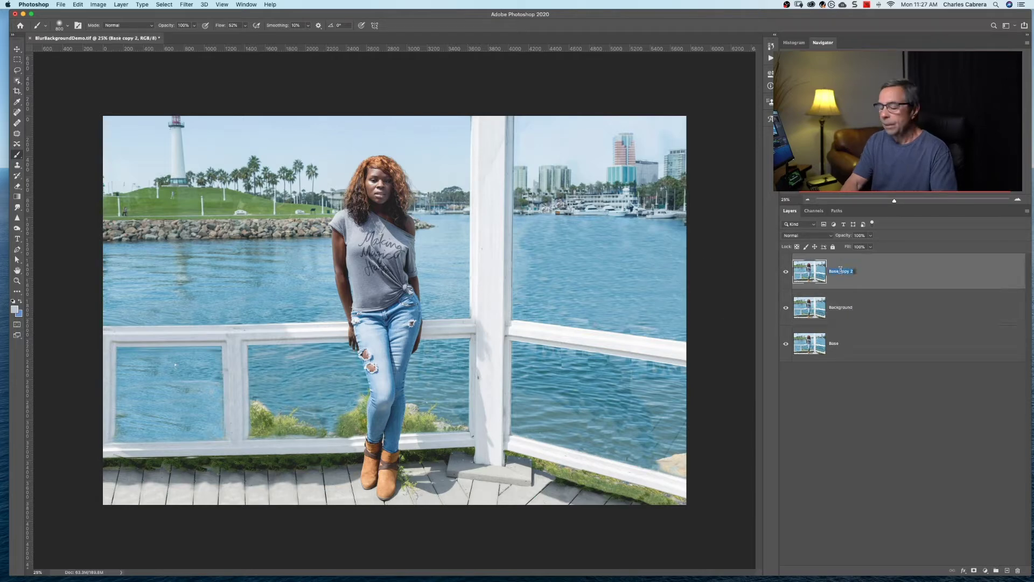
type("S")
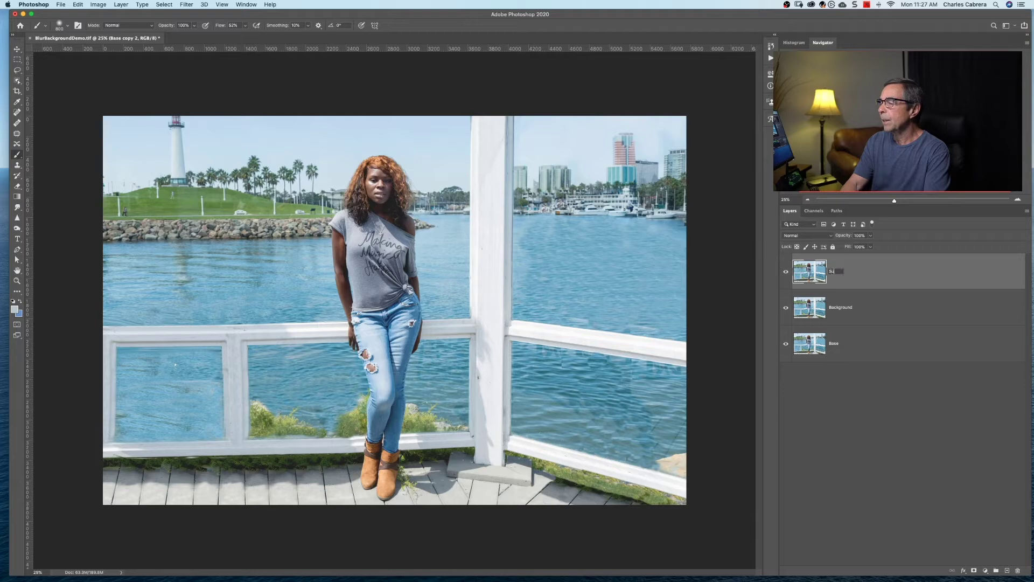
type("ubject")
key("Return")
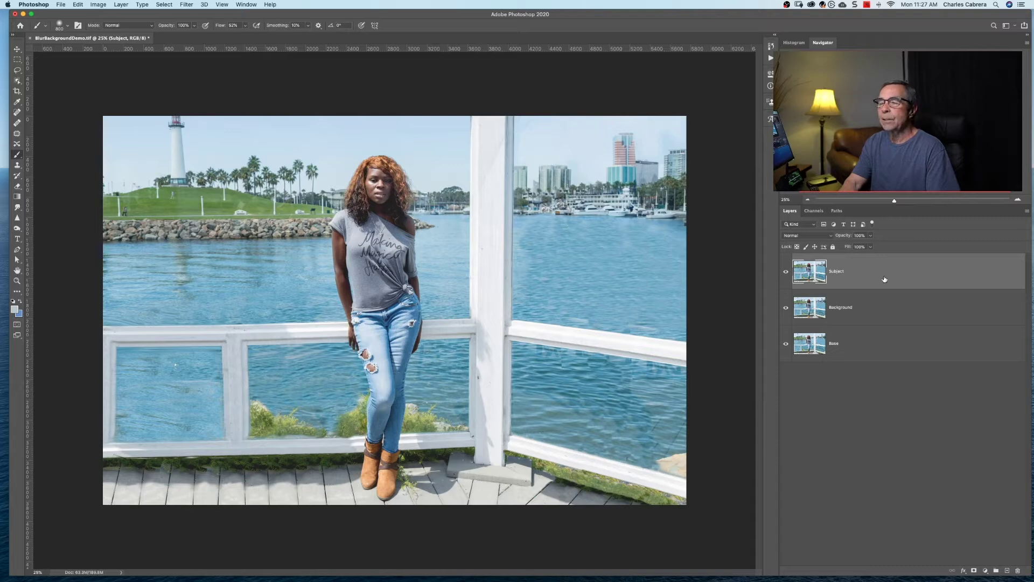
- Select the woman with the Object Selection tool and subtract the water gap between her arm and torso from the selection
left_click(17, 82)
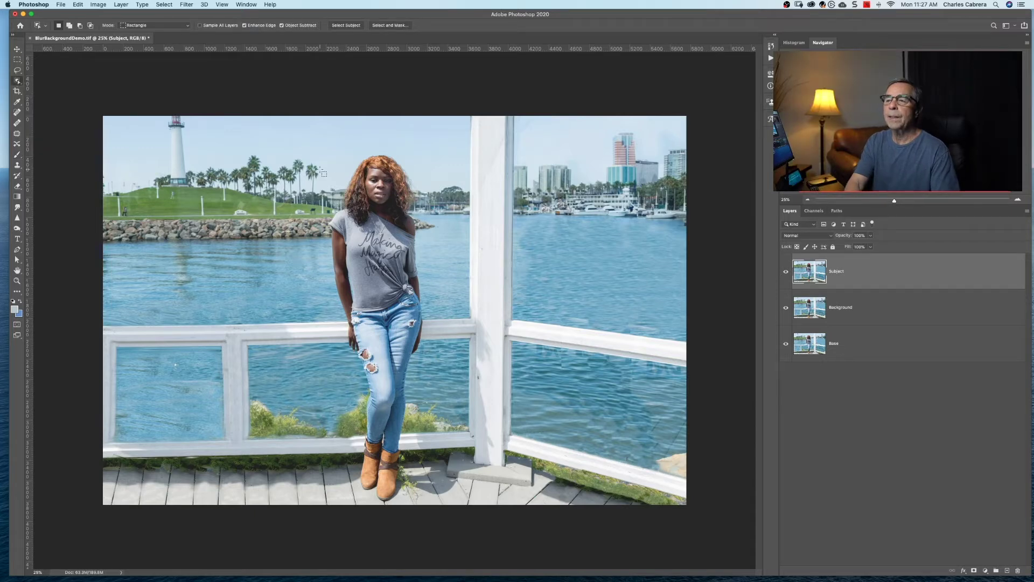
left_click_drag(319, 145, 433, 502)
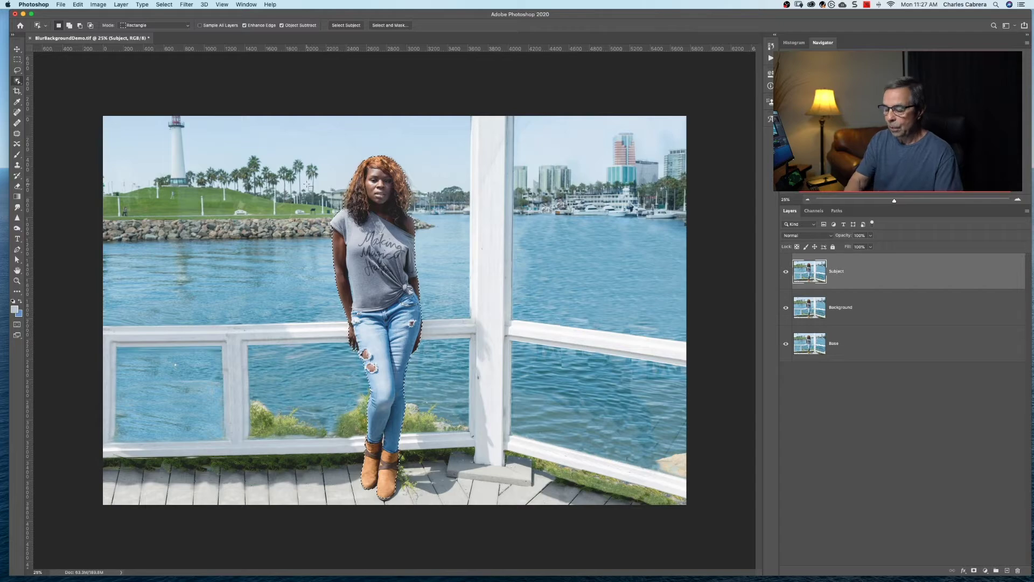
key("super+0")
key("super+plus")
key("super+plus")
key("super+plus")
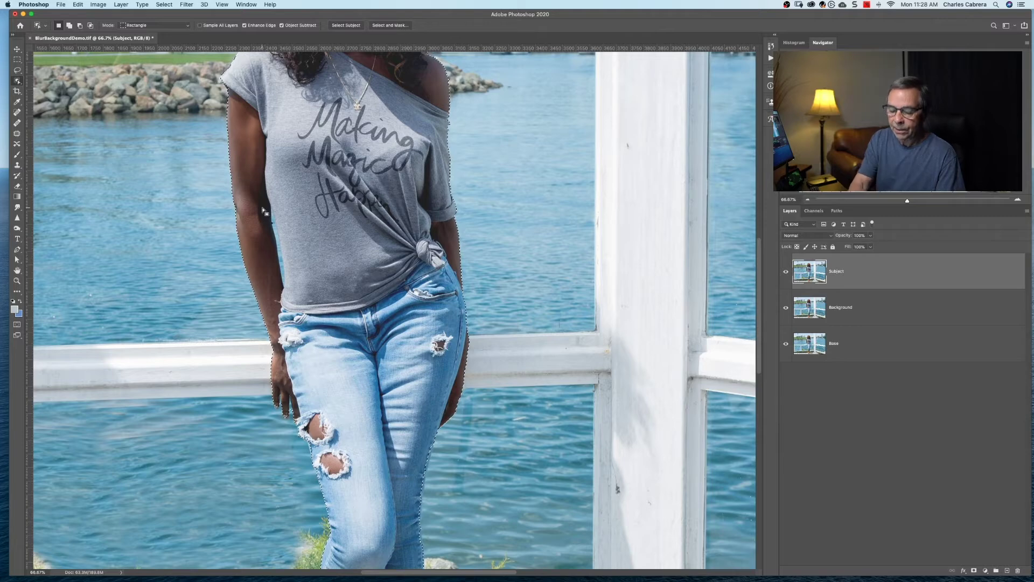
key("alt")
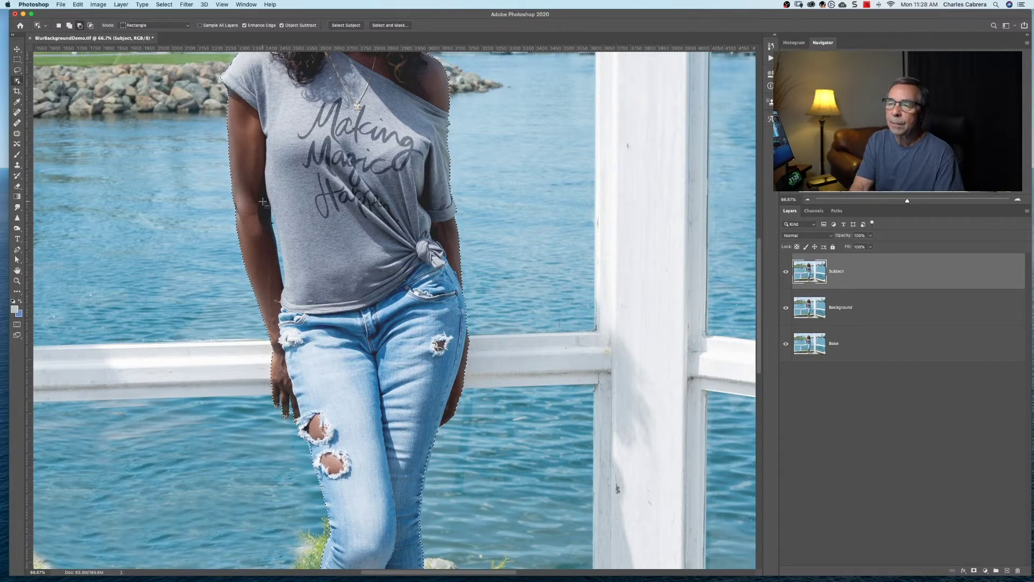
left_click_drag(263, 202, 302, 289)
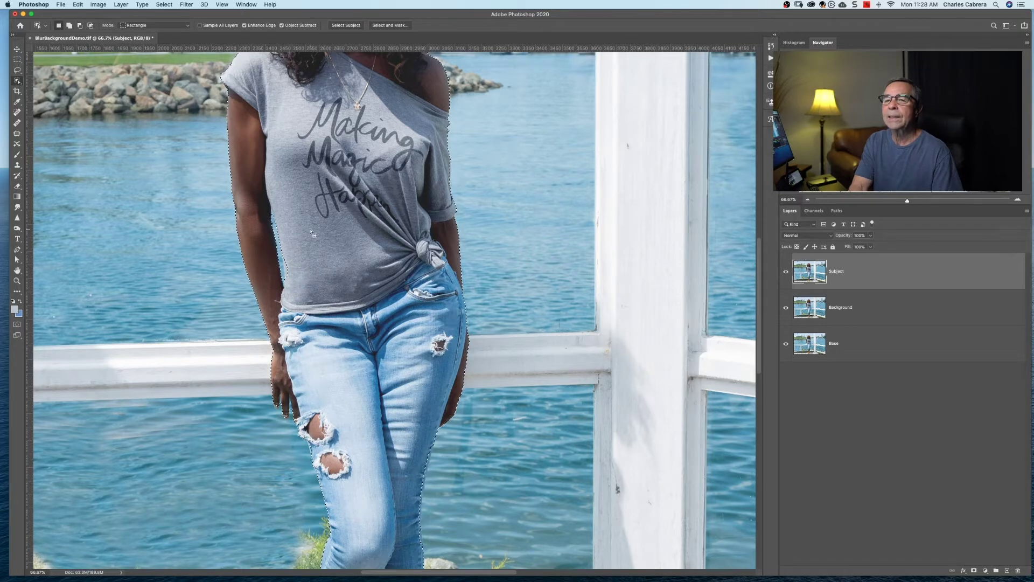
- Add a layer mask to the Subject layer from the selection and inspect the black-and-white mask on its own
key("super+minus")
key("super+minus")
key("shift+w")
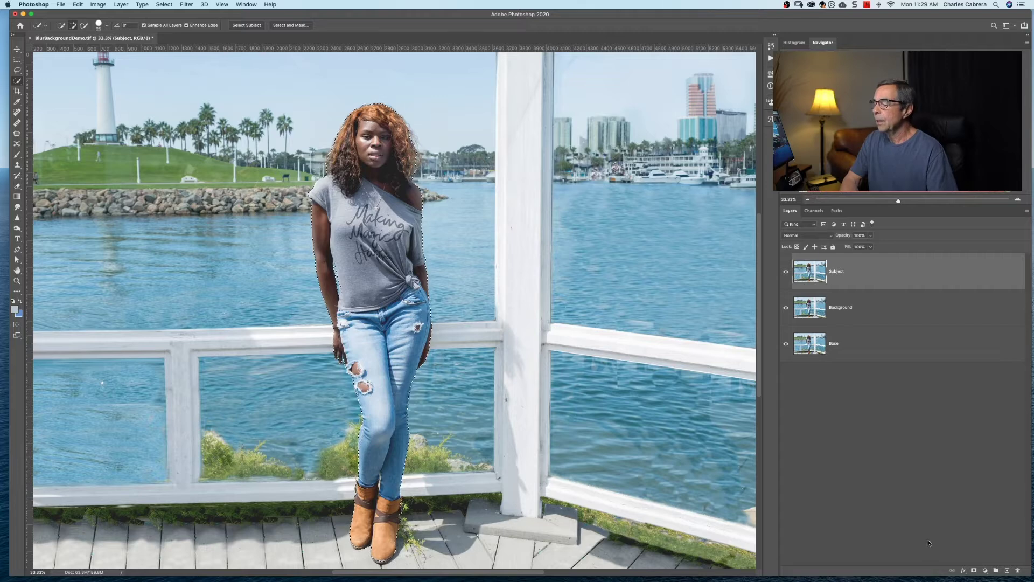
left_click(973, 570)
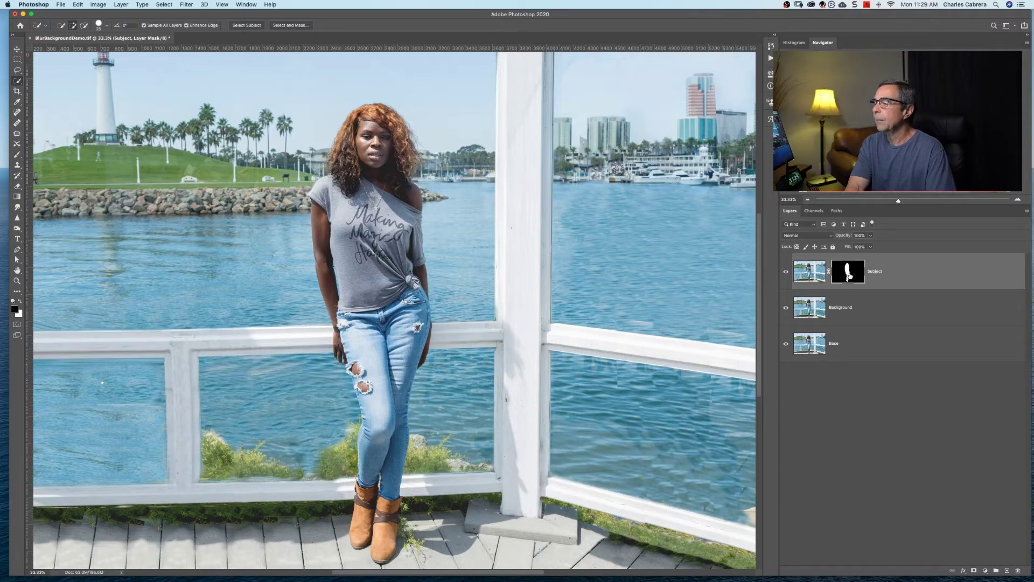
left_click(848, 275, "alt")
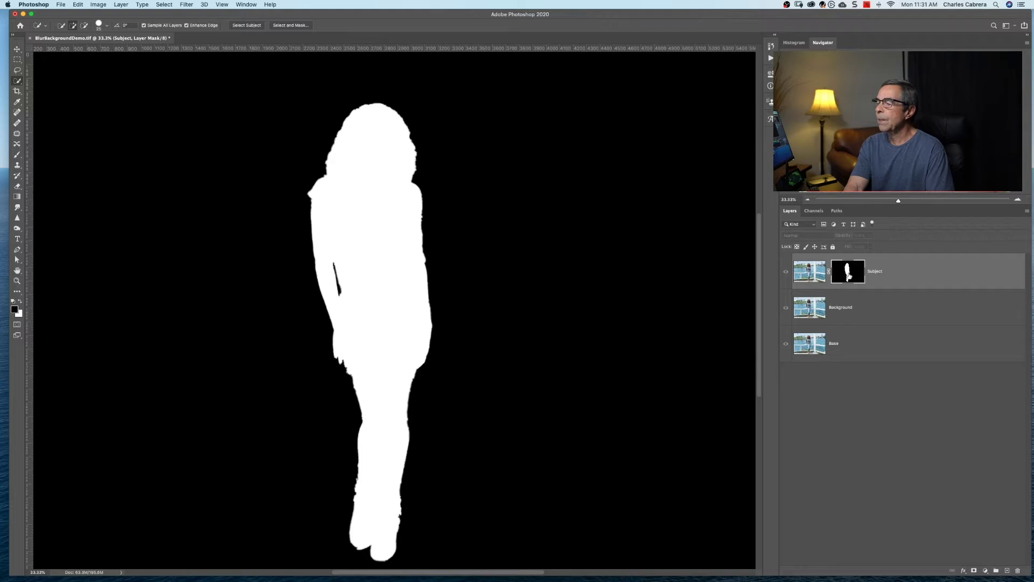
left_click(848, 276, "alt")
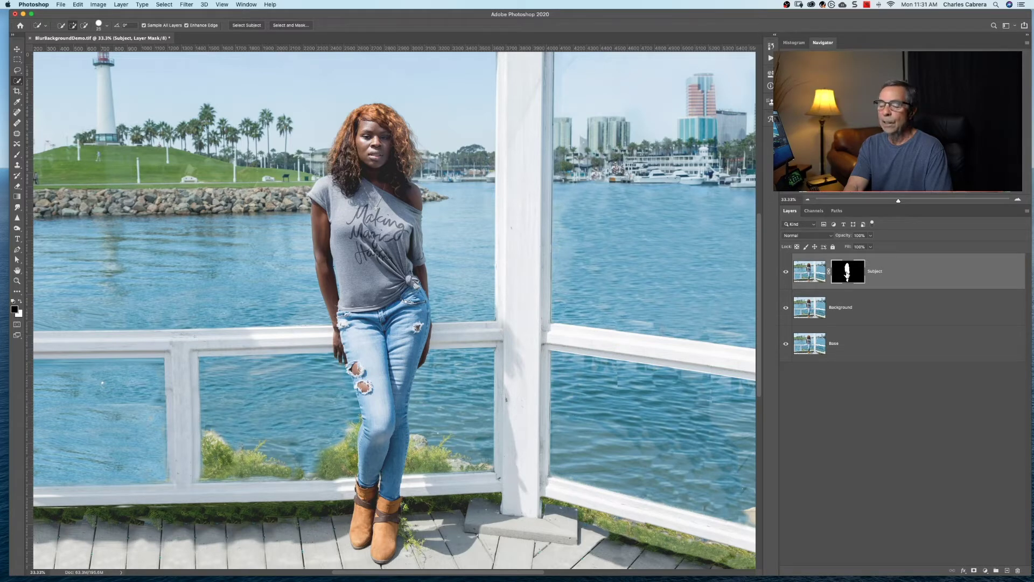
- Load the Subject layer's mask as a selection, then hide that layer and make the Background layer active
left_click(848, 275, "super")
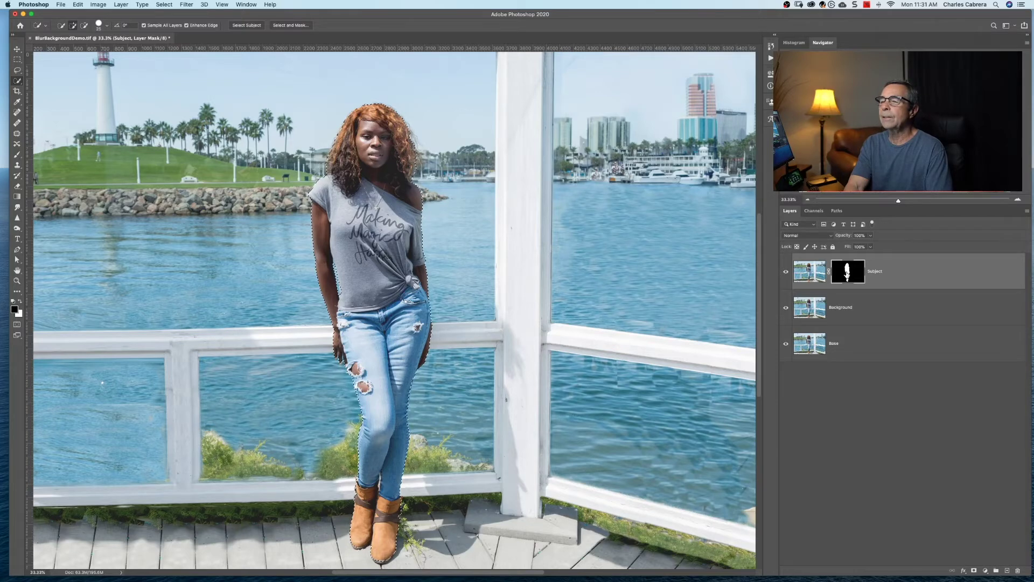
left_click(786, 275)
left_click(863, 314)
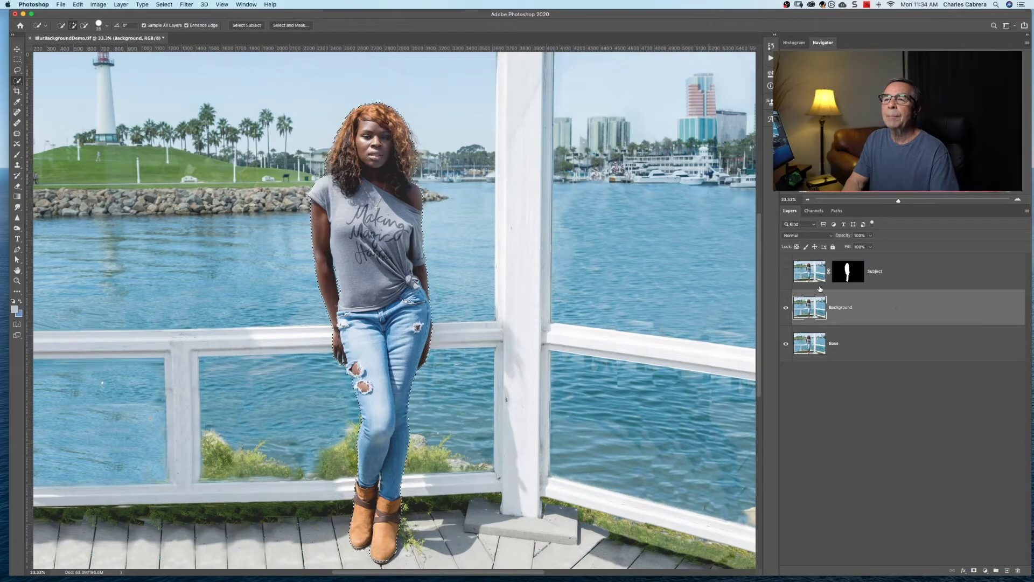
- Expand the selection around the woman by 5 pixels
left_click(159, 4)
mouse_move(209, 121)
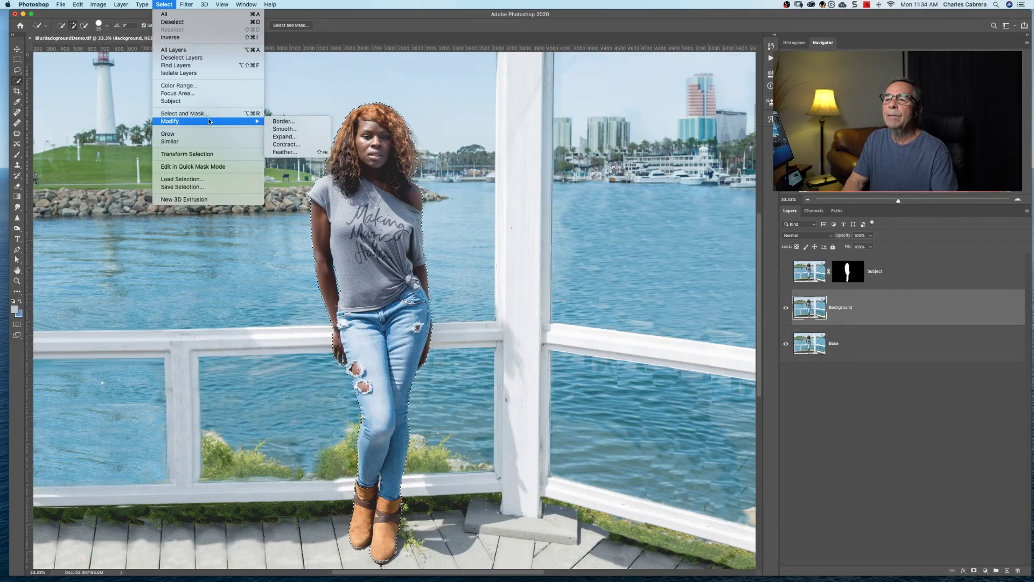
left_click(284, 136)
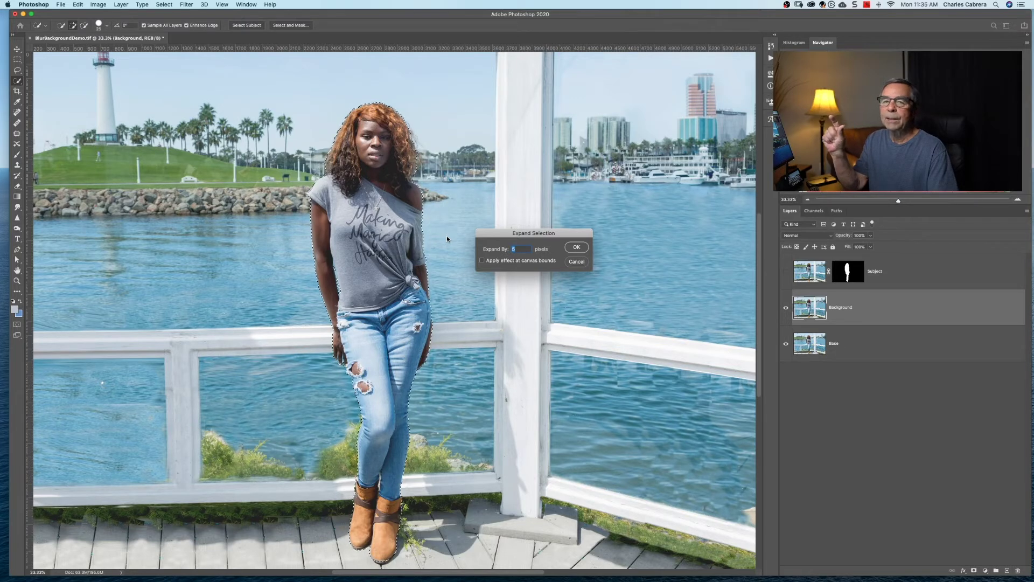
key("Return")
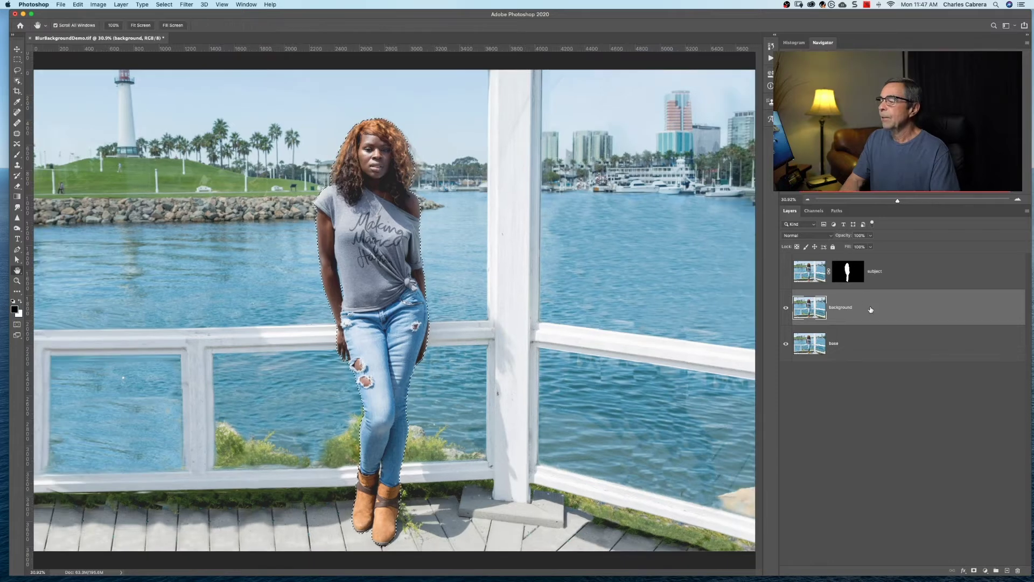
- Remove the woman from the background layer using Content-Aware Fill with output to the current layer, and deselect
left_click(78, 5)
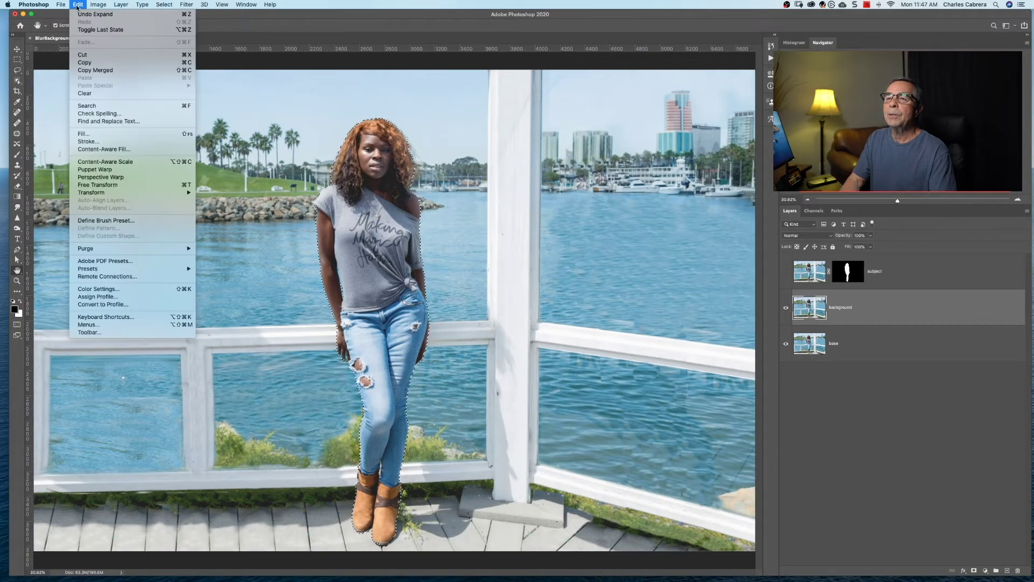
left_click(139, 149)
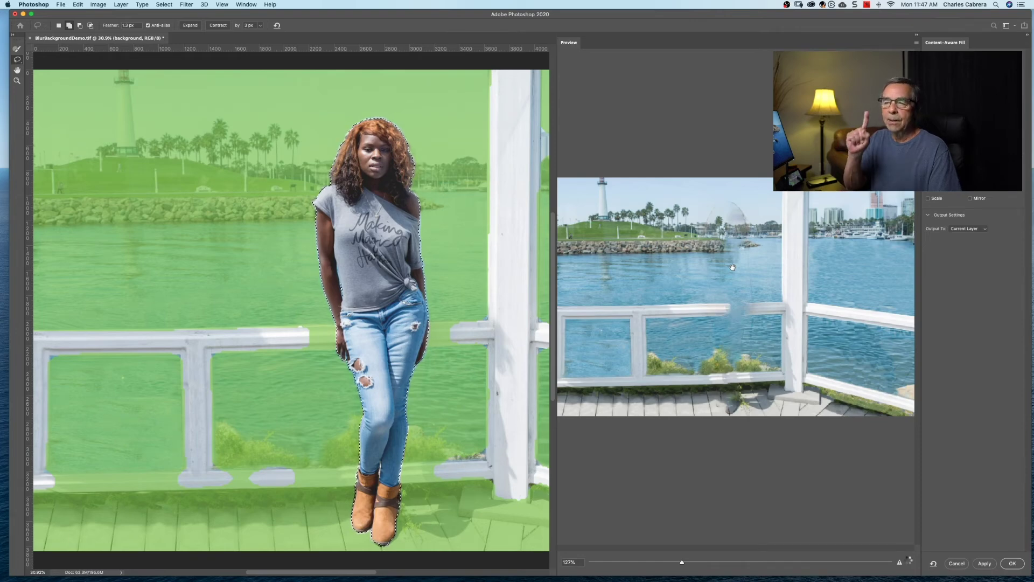
left_click(1012, 563)
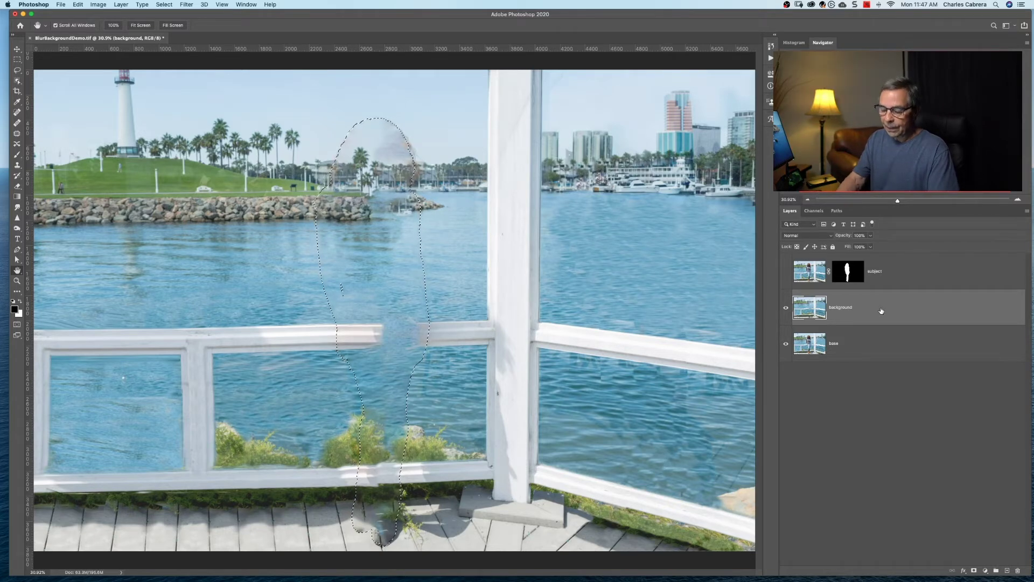
key("super+d")
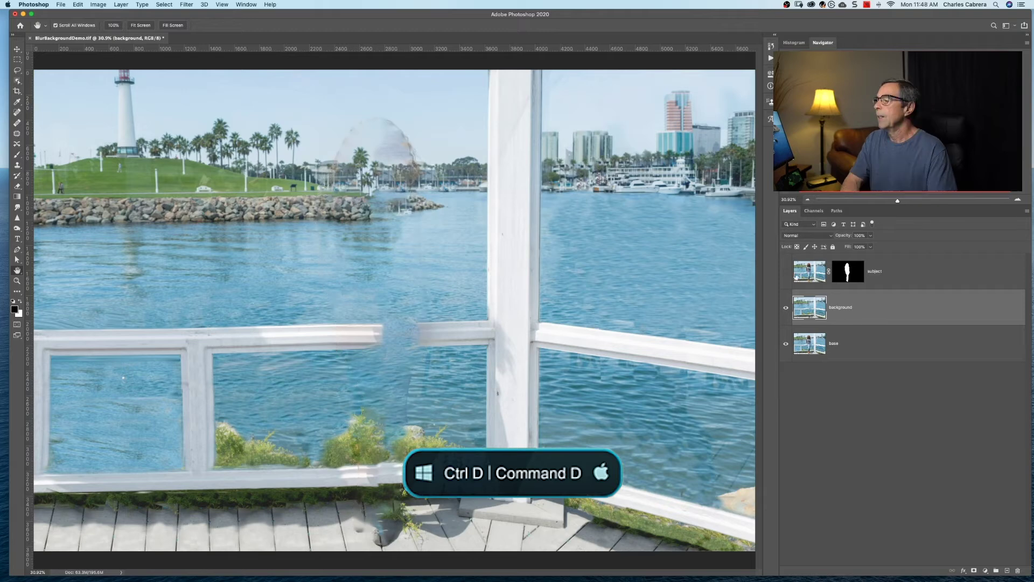
- Show the subject layer again and convert the background layer to a smart object
left_click(786, 272)
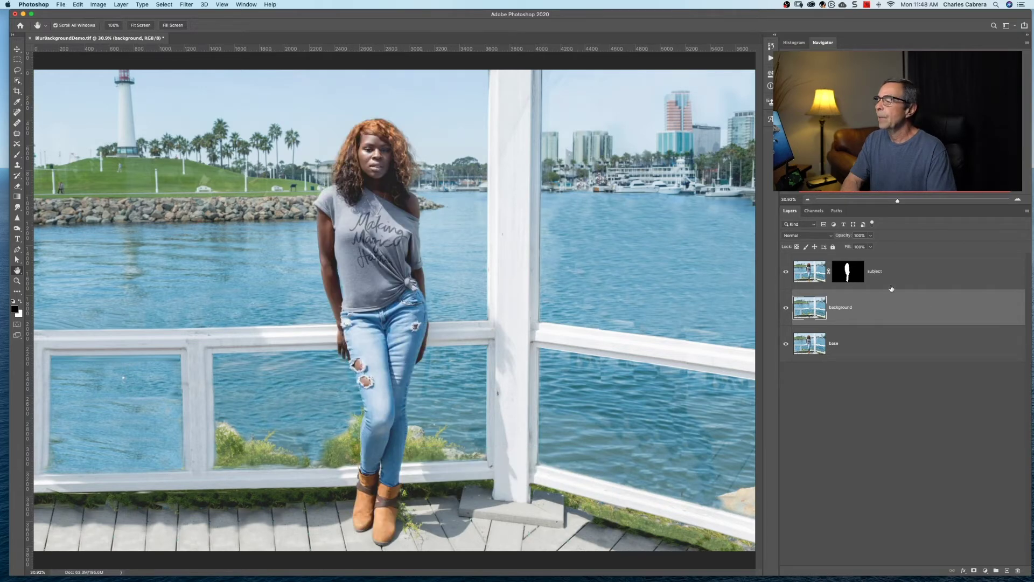
right_click(870, 311)
left_click(871, 311)
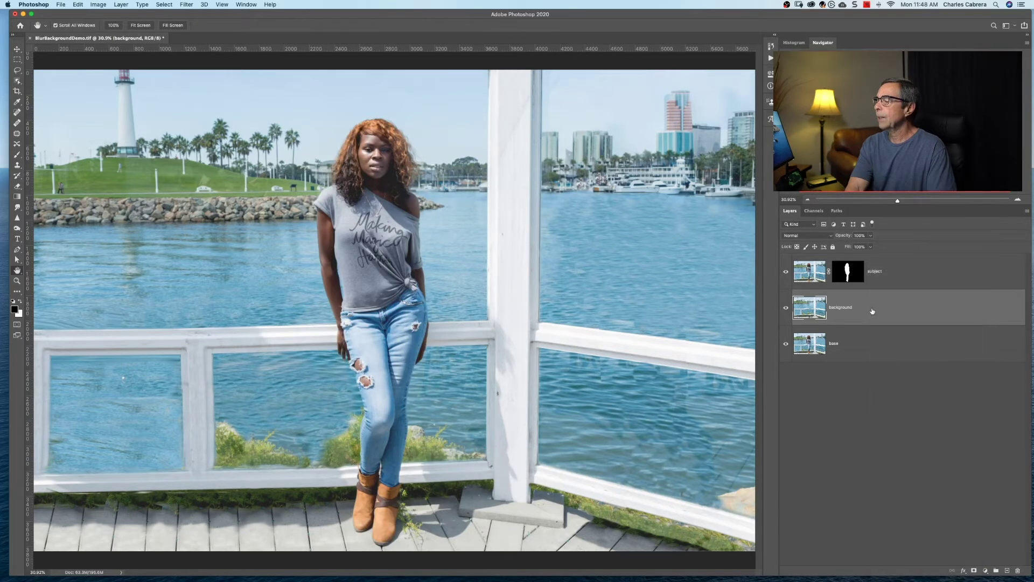
right_click(872, 311)
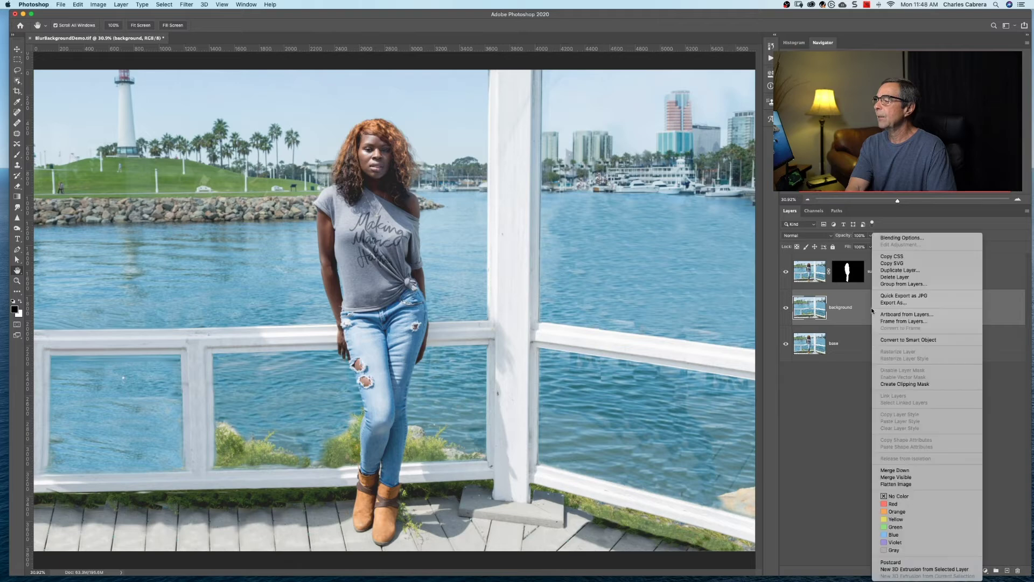
left_click(889, 339)
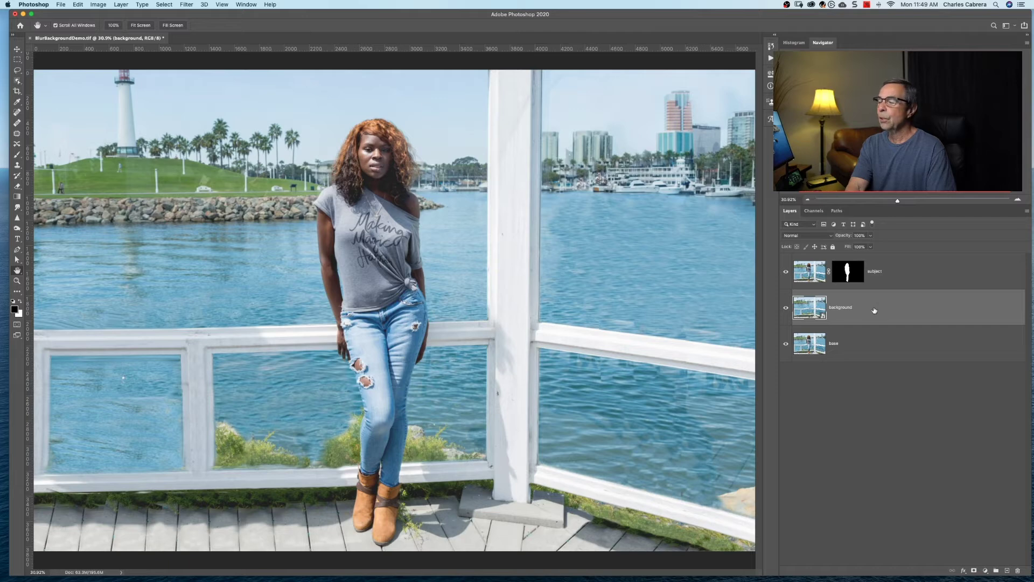
- Rename the background smart object layer Tilt Shift
double_click(836, 309)
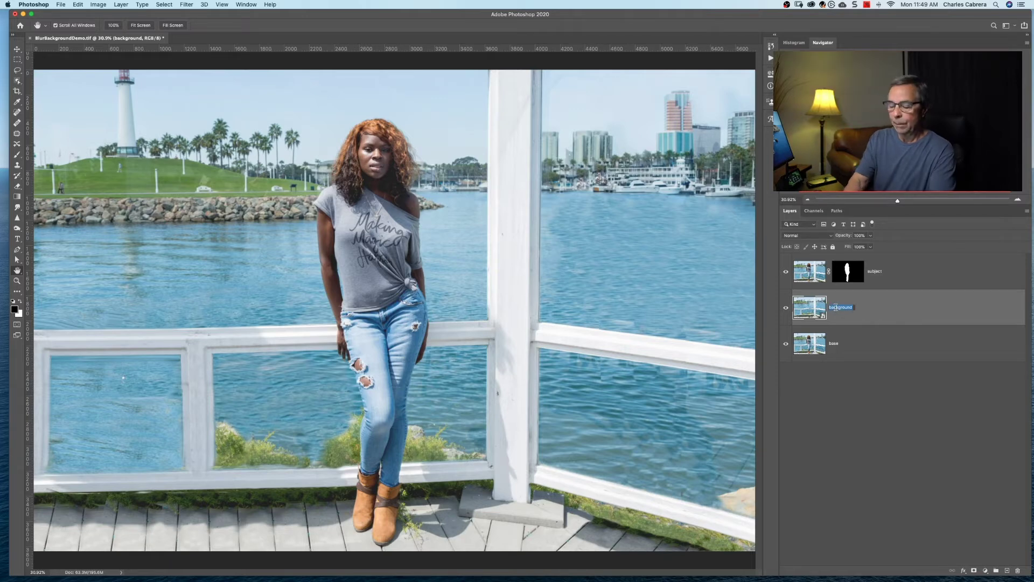
type("Tilt Shift")
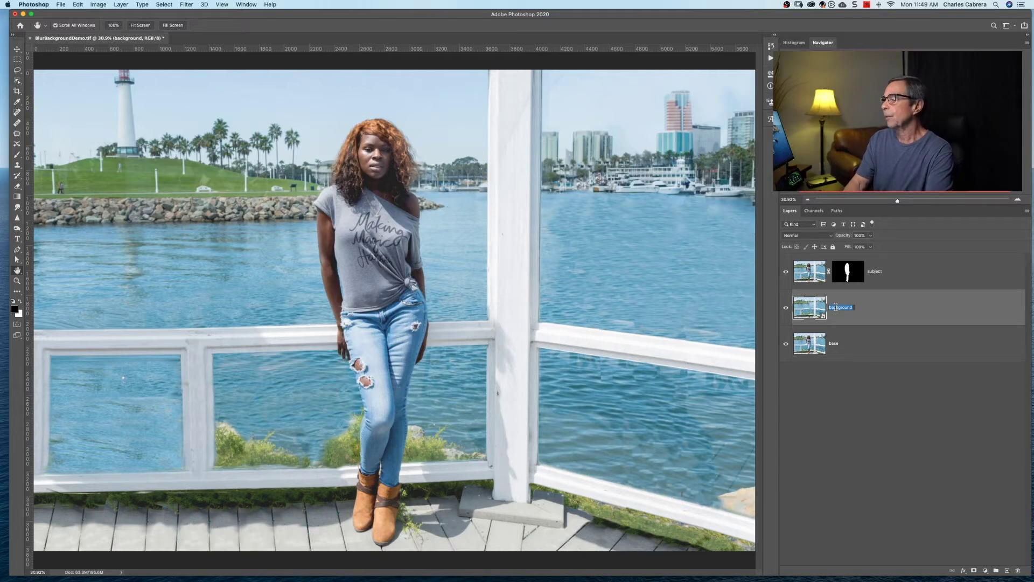
key("Return")
- Apply a Tilt-Shift blur to the Tilt Shift layer, moving its center of focus down to the woman's feet
left_click(186, 5)
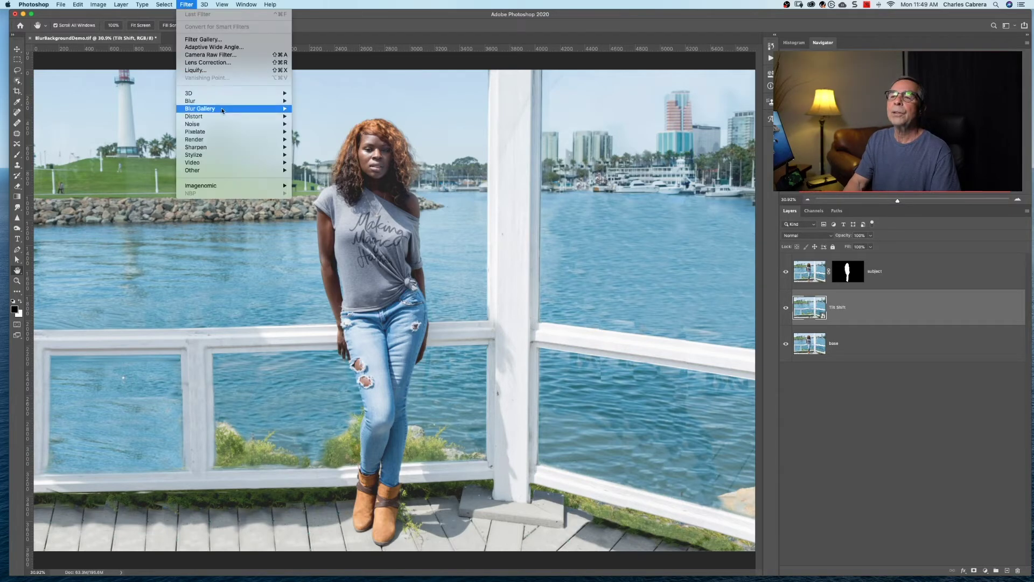
mouse_move(219, 109)
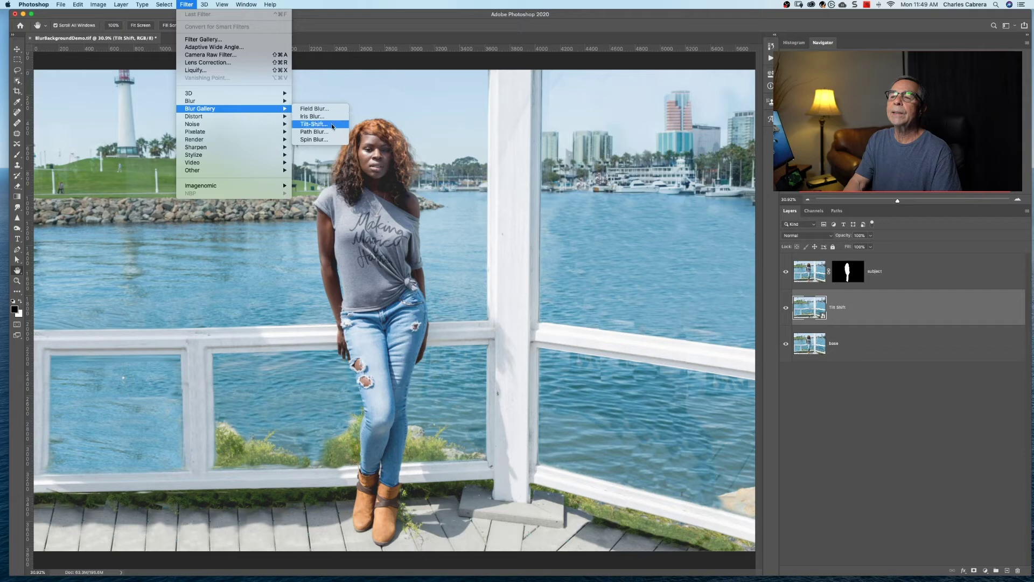
left_click(314, 124)
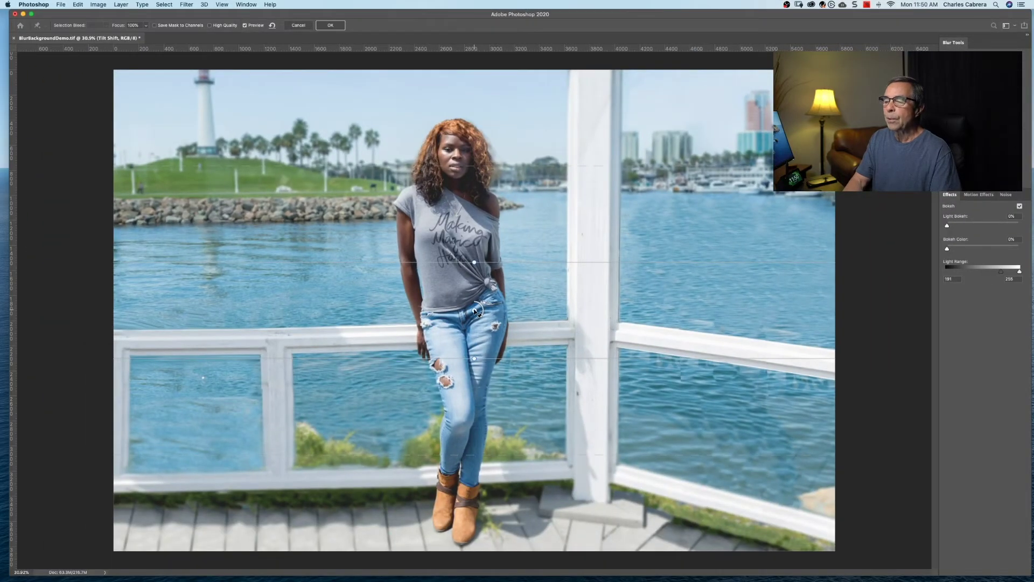
left_click_drag(476, 313, 452, 526)
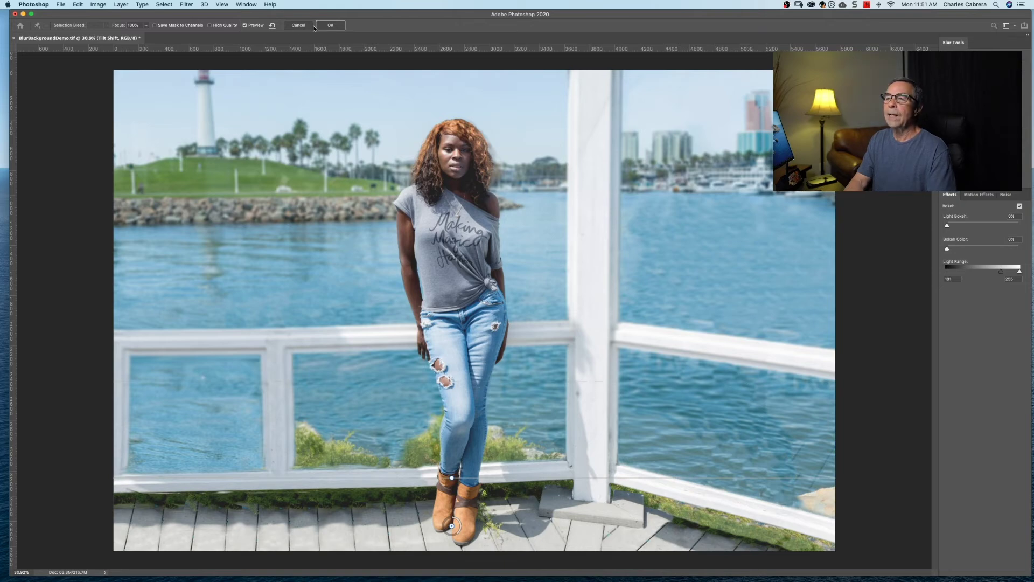
left_click(318, 27)
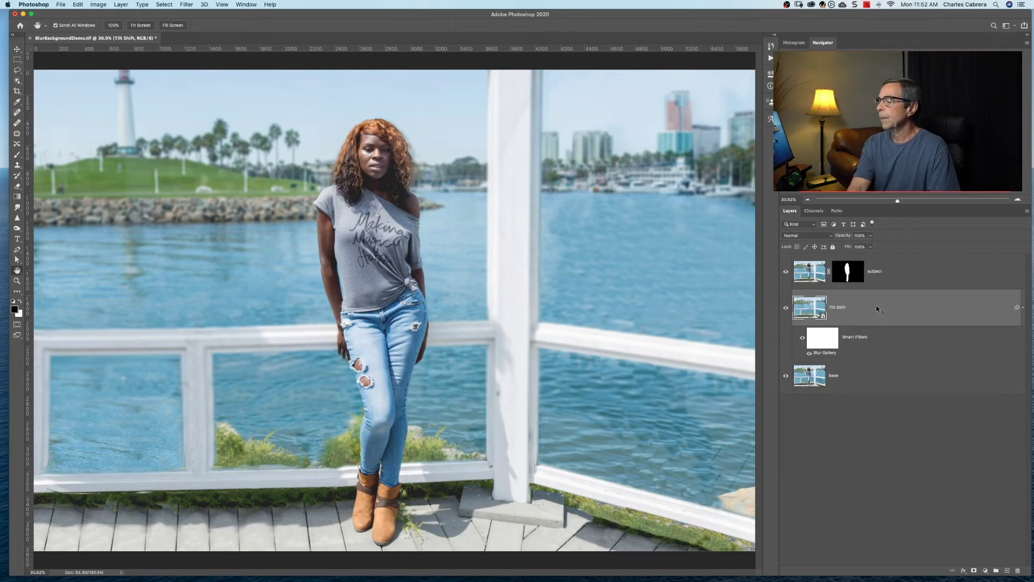
- Make an independent smart object copy of the Tilt Shift layer, hide the original, and rename the copy gaussian blur
right_click(876, 308)
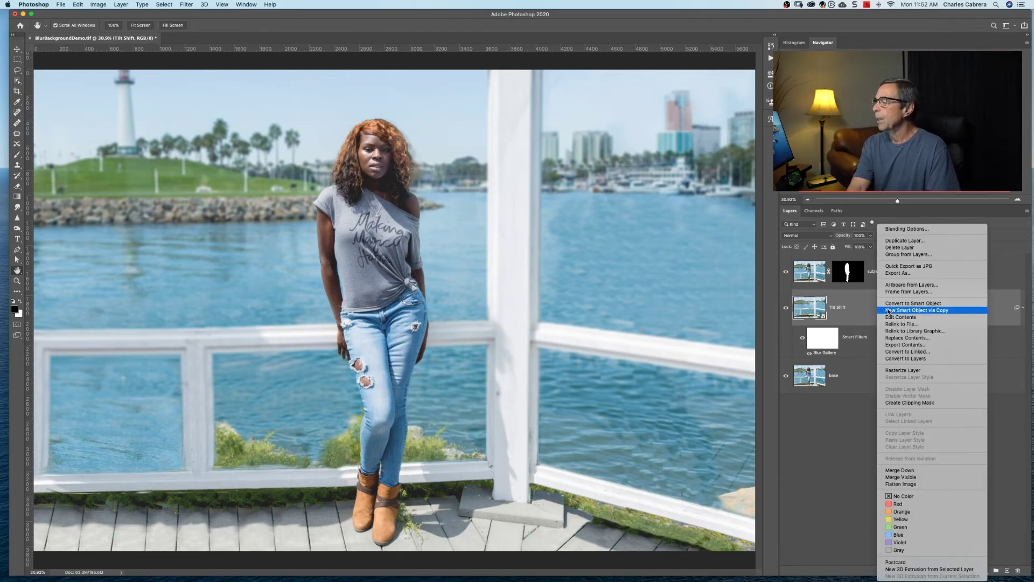
left_click(889, 310)
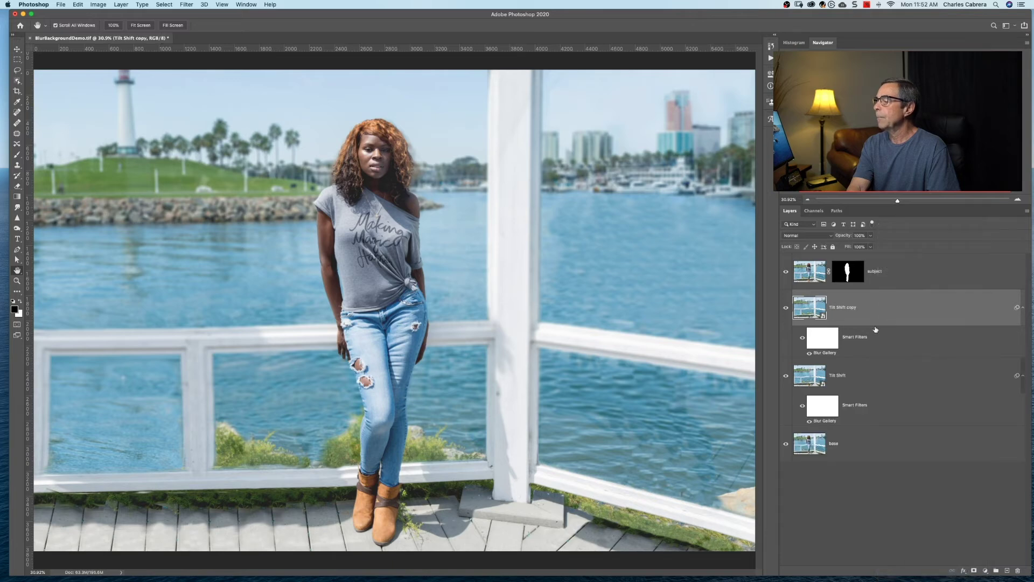
left_click(786, 377)
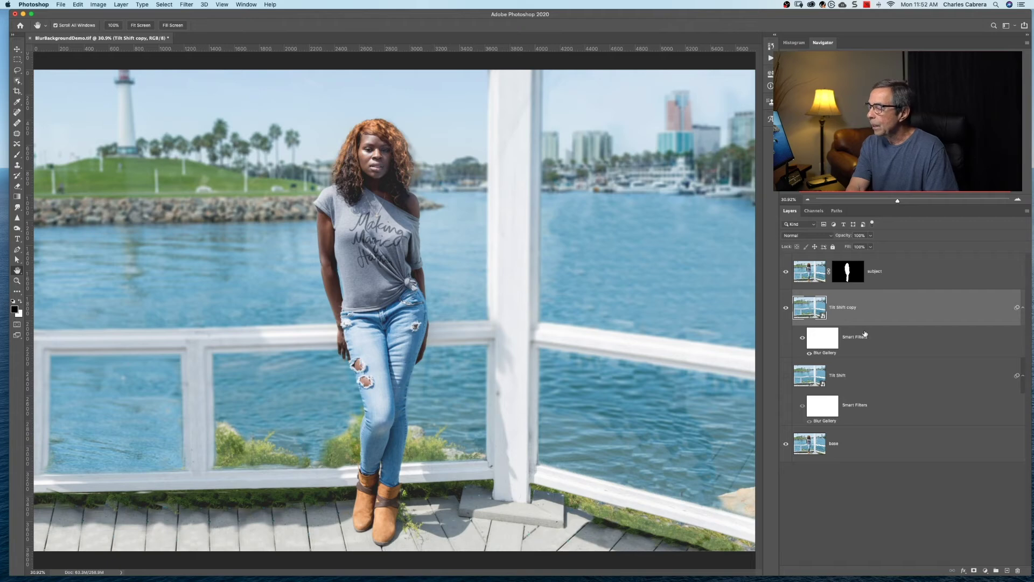
double_click(844, 307)
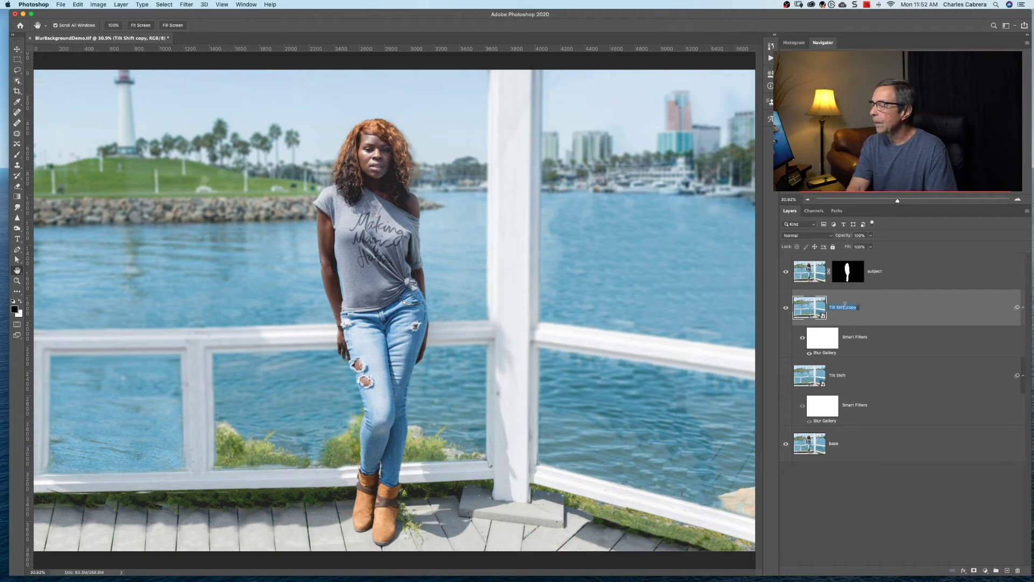
type("gaussian blur")
key("Return")
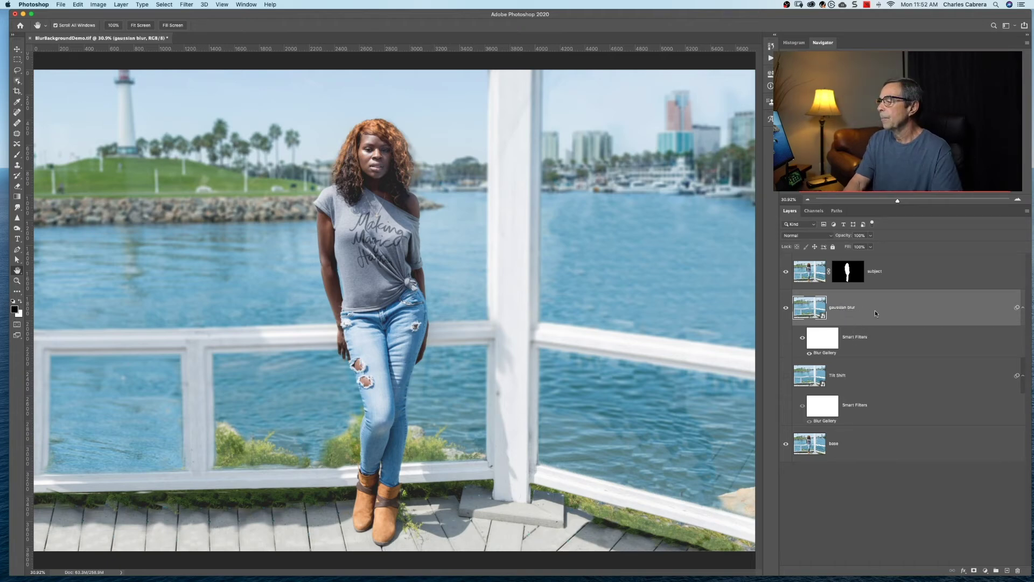
- Replace the Blur Gallery smart filter on the gaussian blur layer with a Gaussian Blur of 7.2 pixels radius
right_click(823, 355)
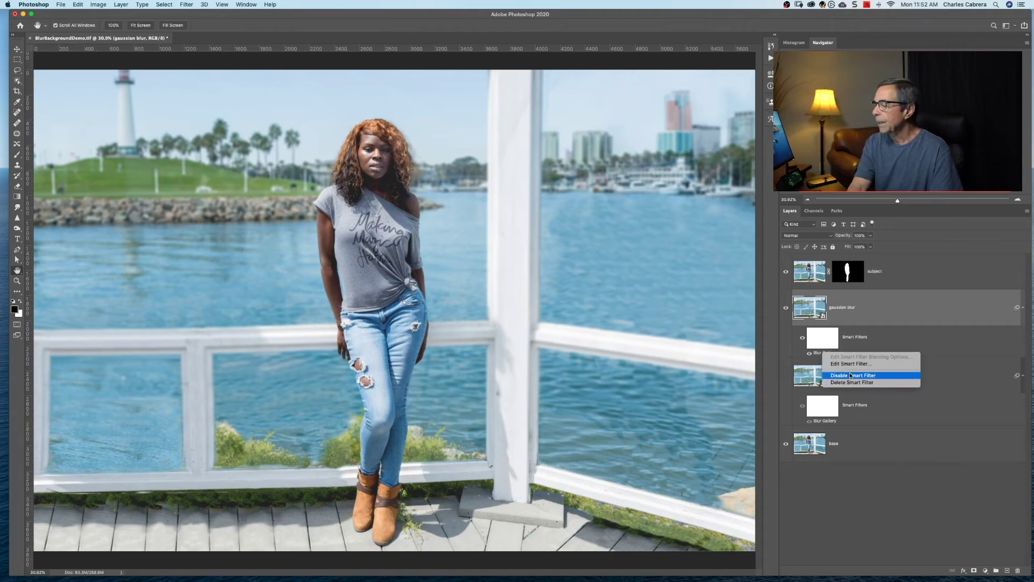
left_click(843, 381)
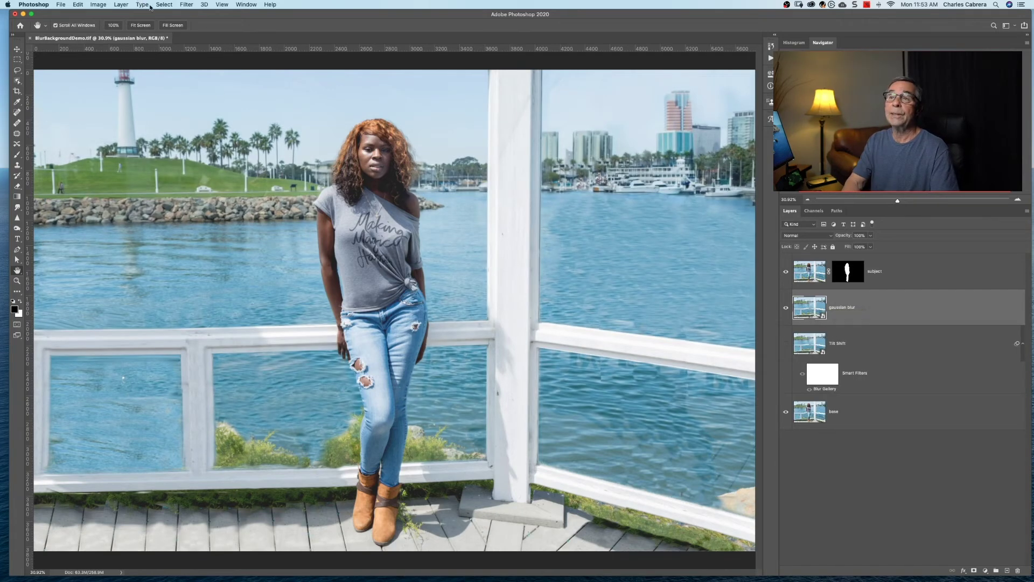
left_click(182, 5)
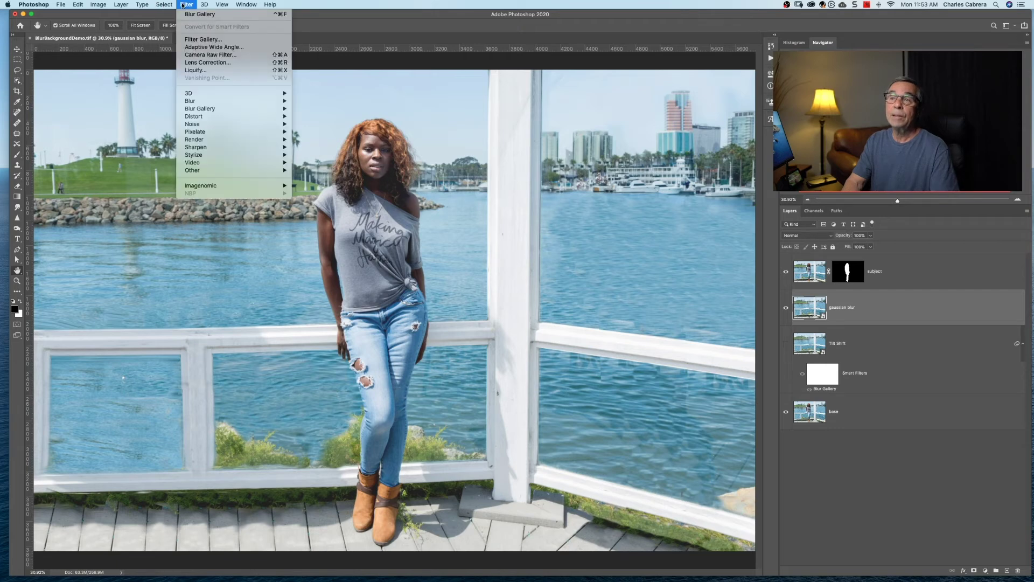
mouse_move(205, 102)
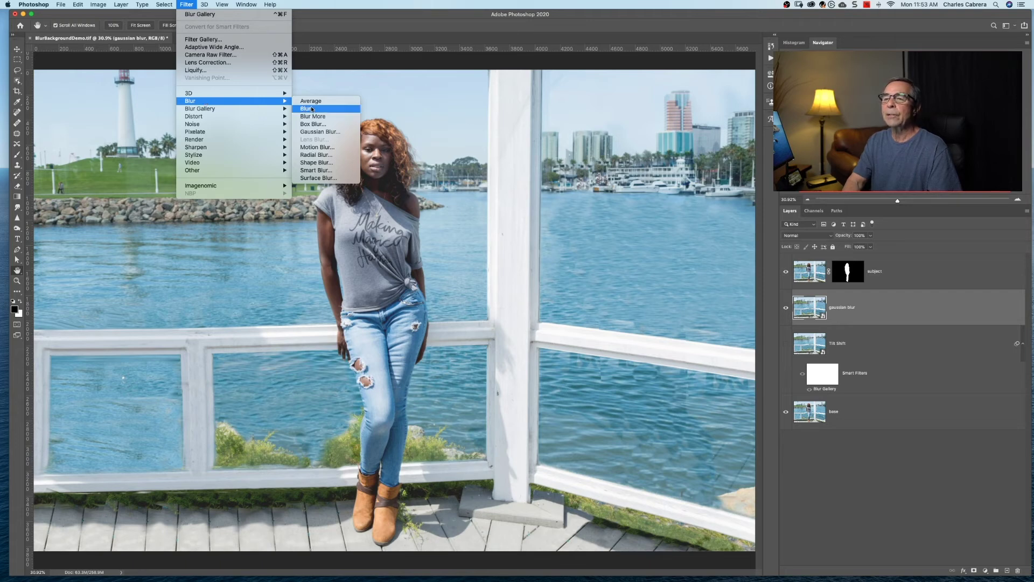
left_click(316, 132)
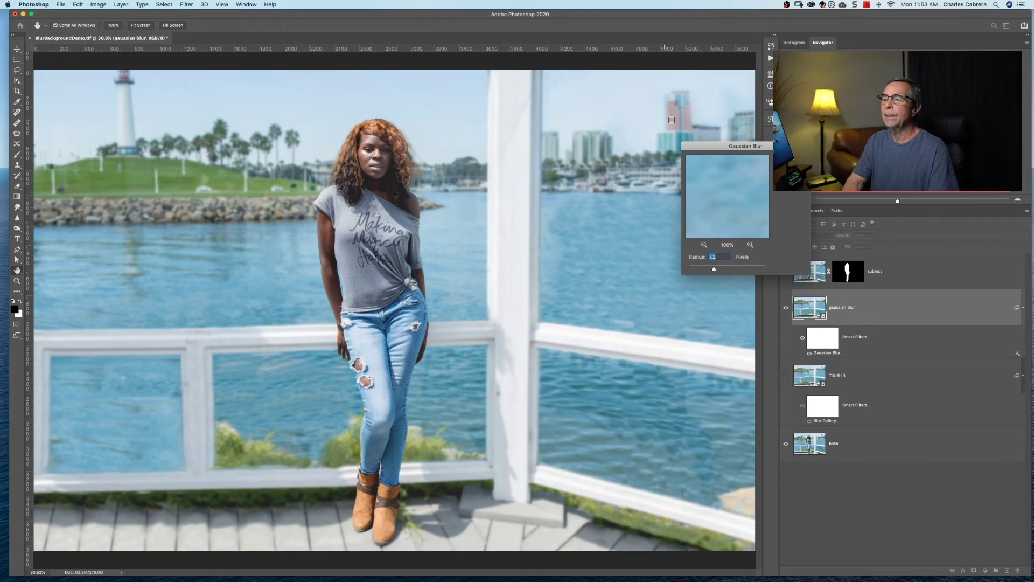
key("Return")
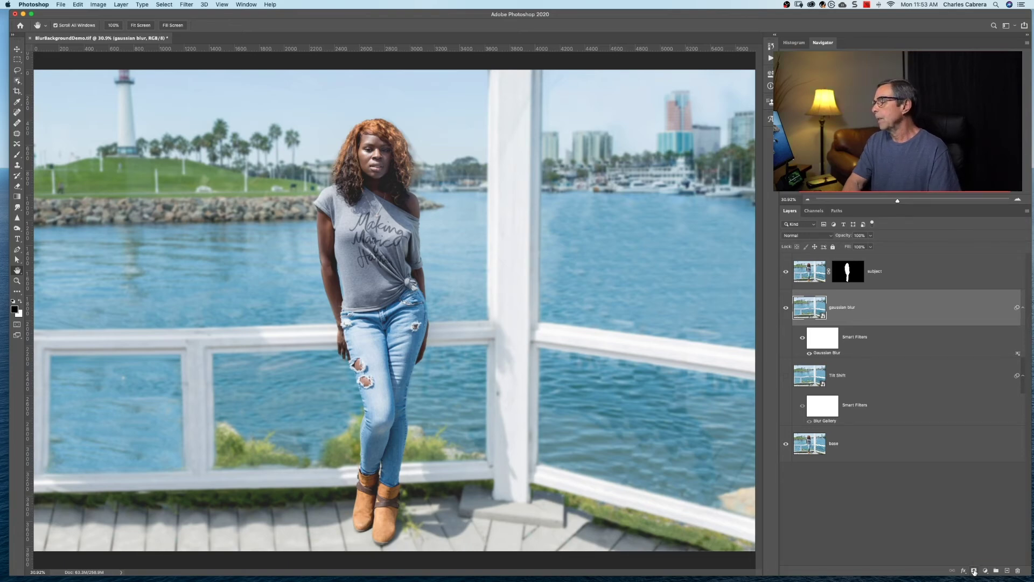
- Add a layer mask to the gaussian blur layer and paint the lower foreground black to hide the blur there
left_click(974, 572)
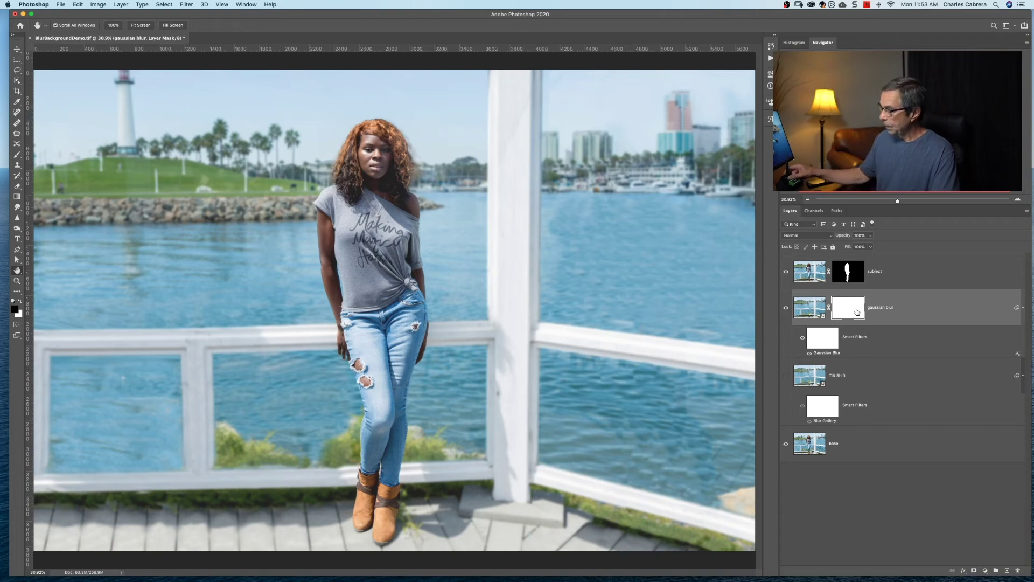
key("b")
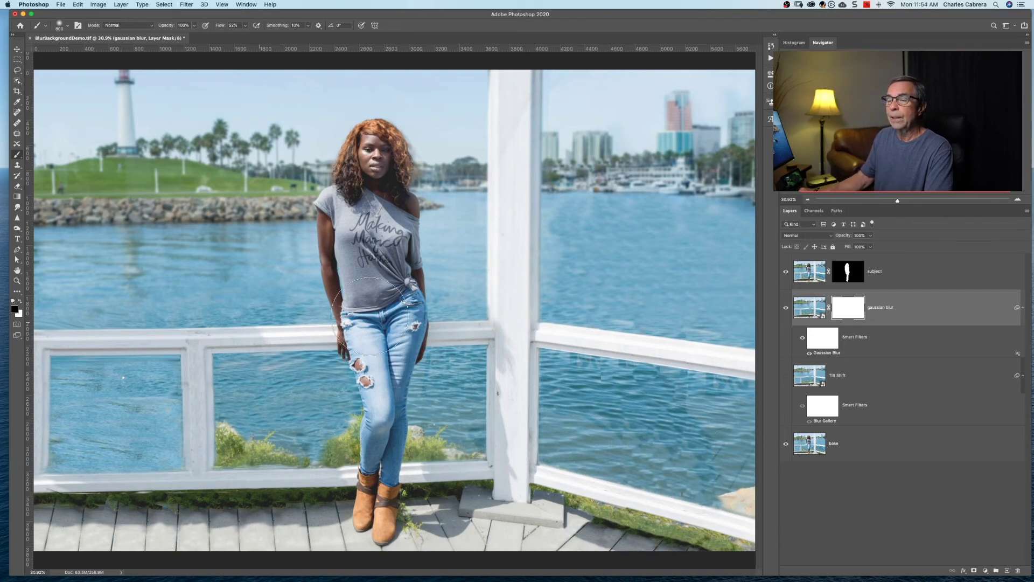
left_click_drag(369, 316, 401, 312)
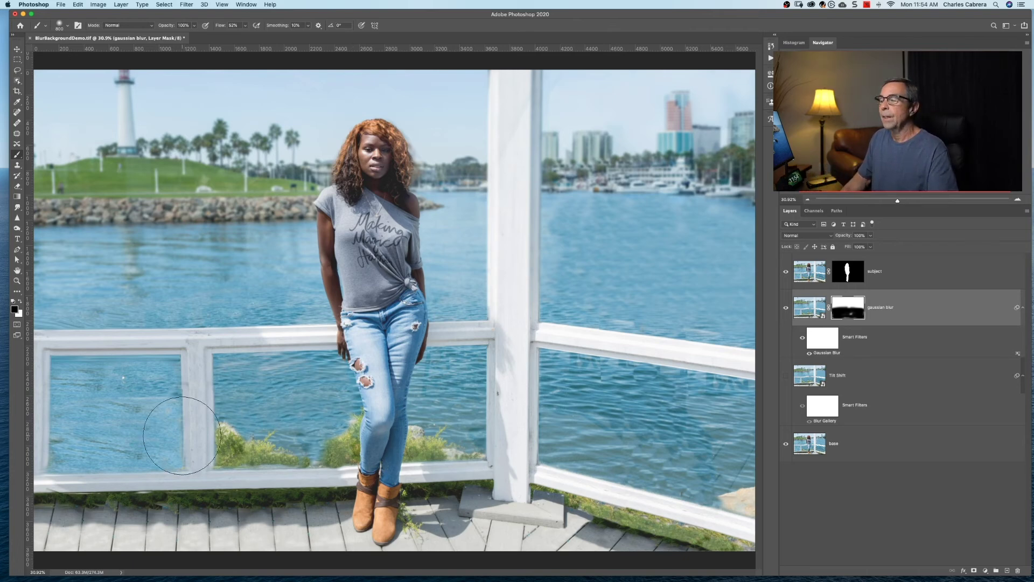
key("super+2")
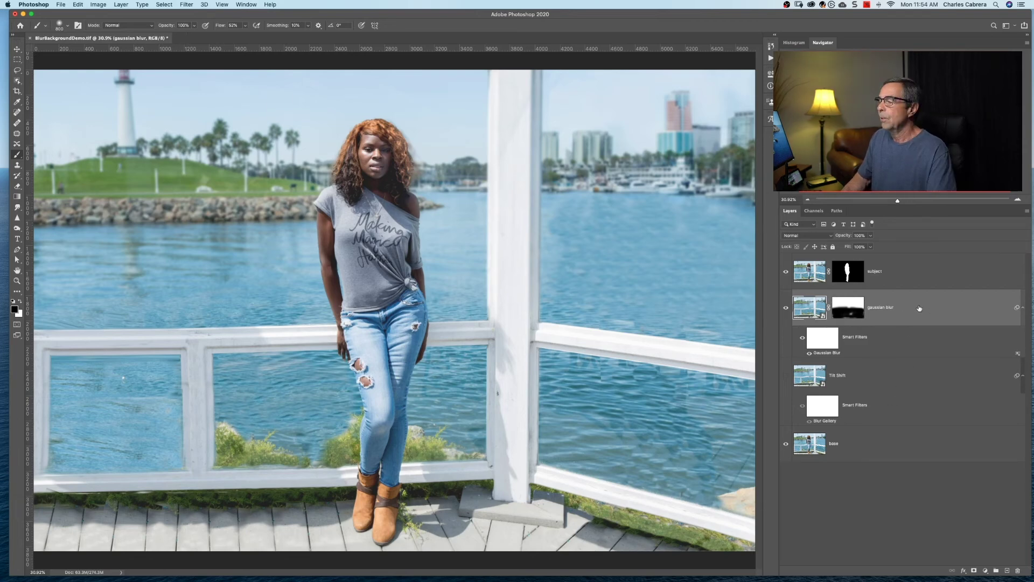
- Make an independent smart object copy of the gaussian blur layer, hide the original, and rename the copy Field blur
right_click(910, 309)
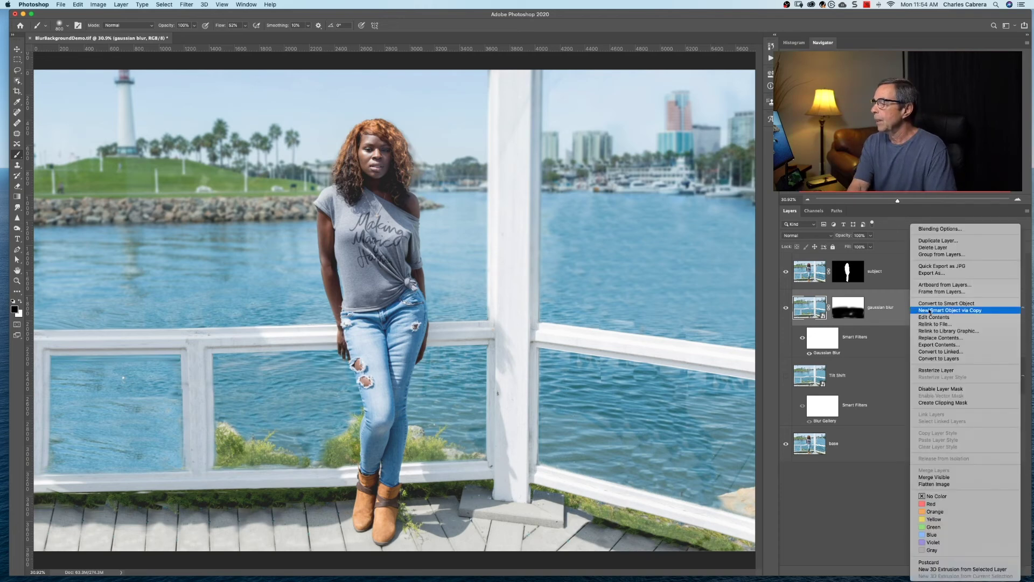
left_click(931, 311)
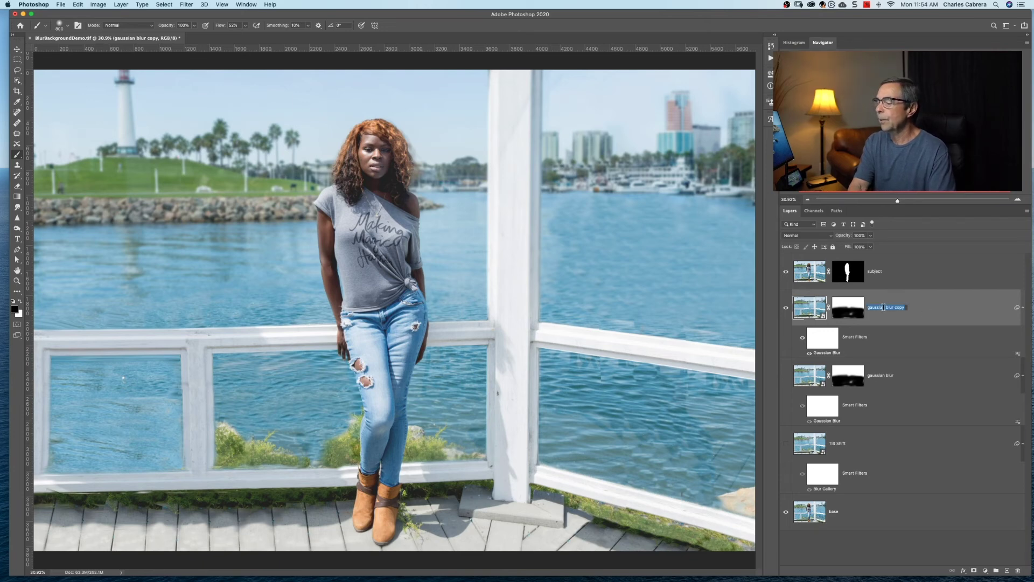
type("Field blur")
key("Return")
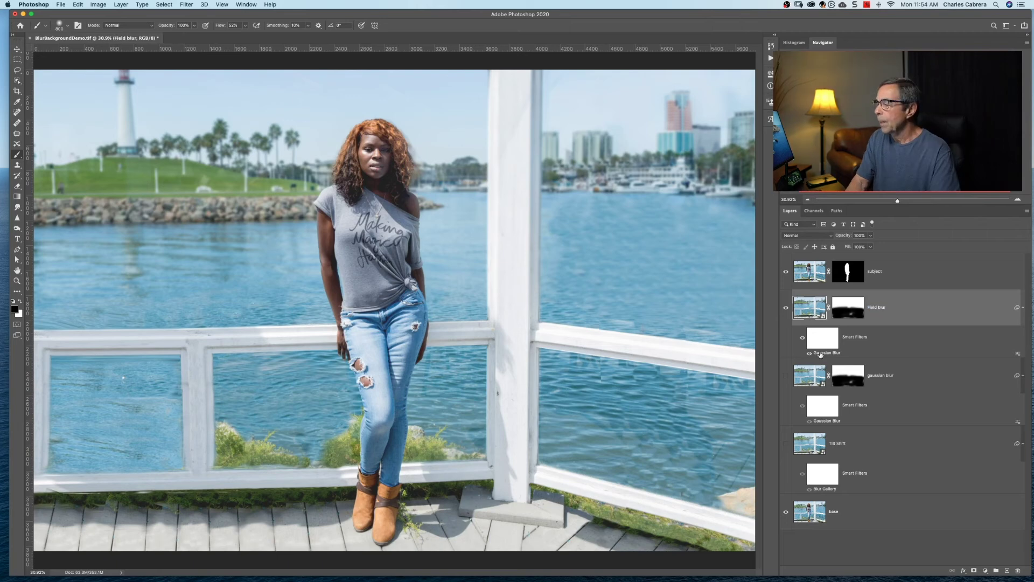
- Delete the Gaussian Blur smart filter and the layer mask from the Field blur layer
right_click(820, 355)
left_click(835, 384)
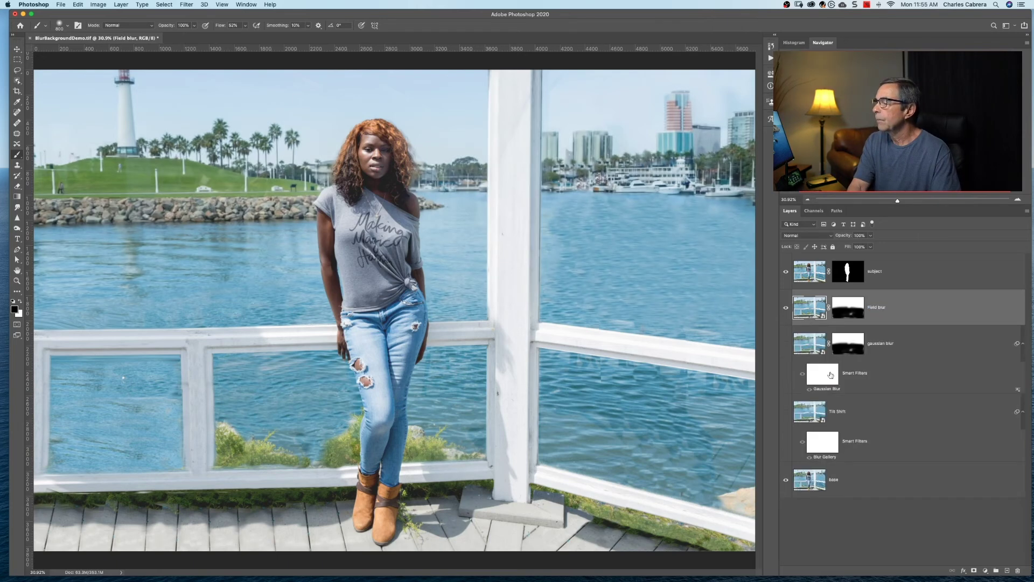
right_click(834, 309)
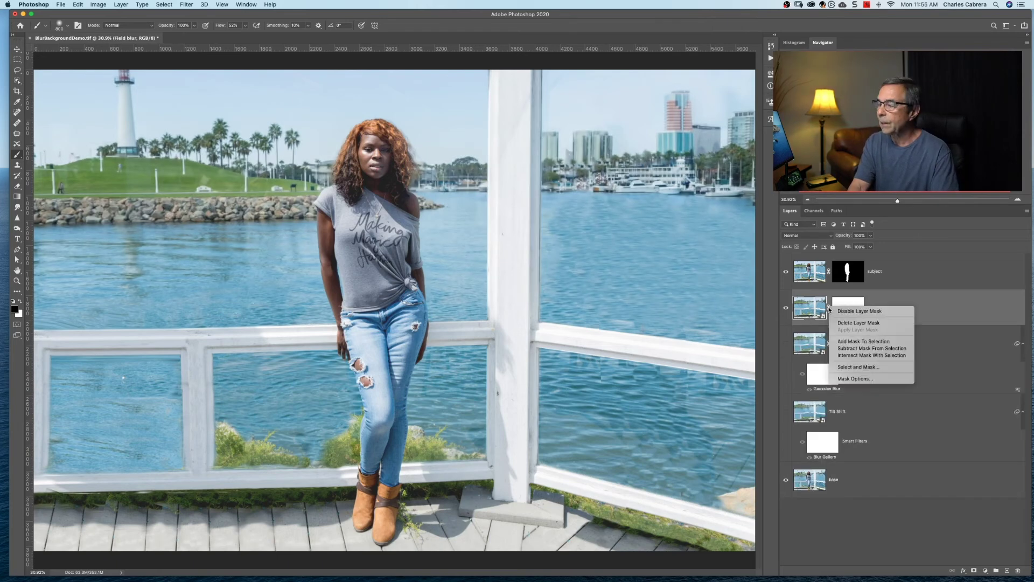
left_click(856, 323)
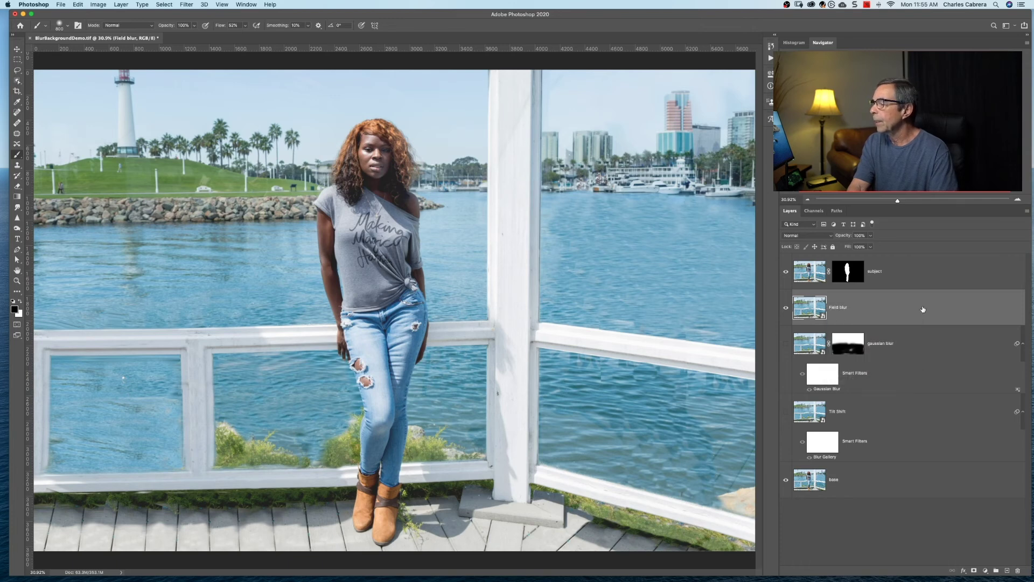
- Apply a Field Blur to the Field blur layer with one pin on the woman's face and a sharp-focus pin at her feet
left_click(184, 5)
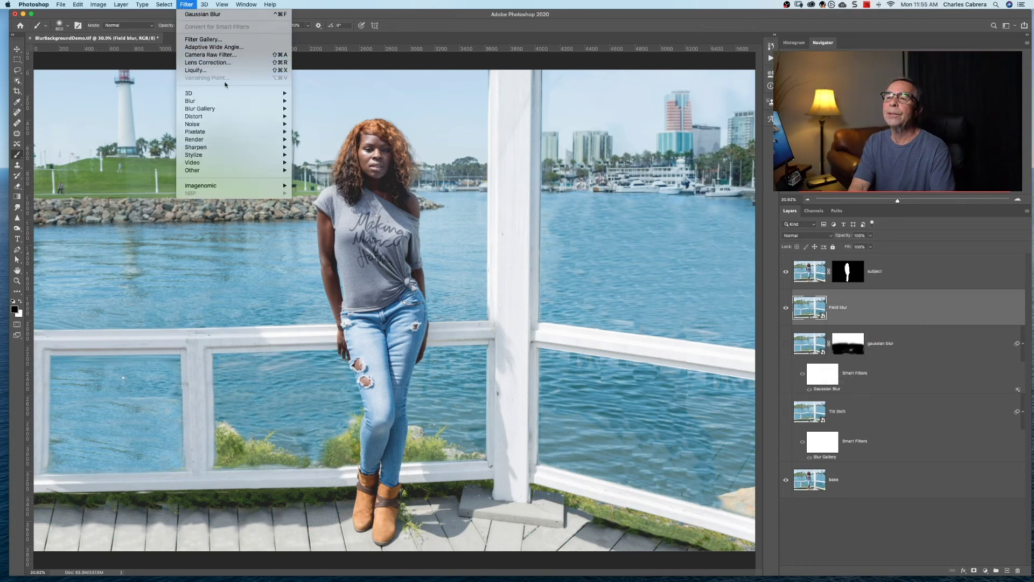
mouse_move(243, 108)
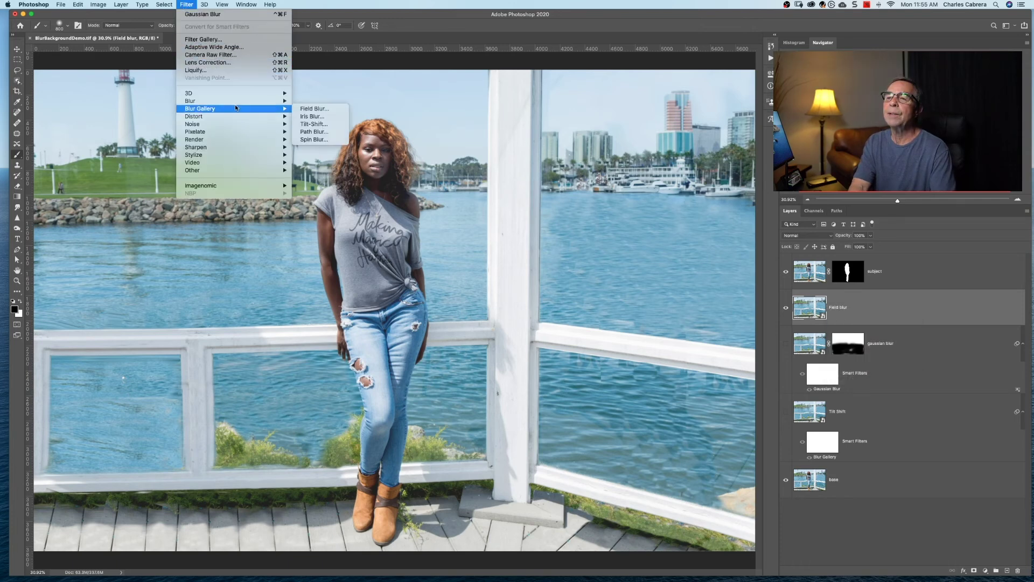
left_click(314, 109)
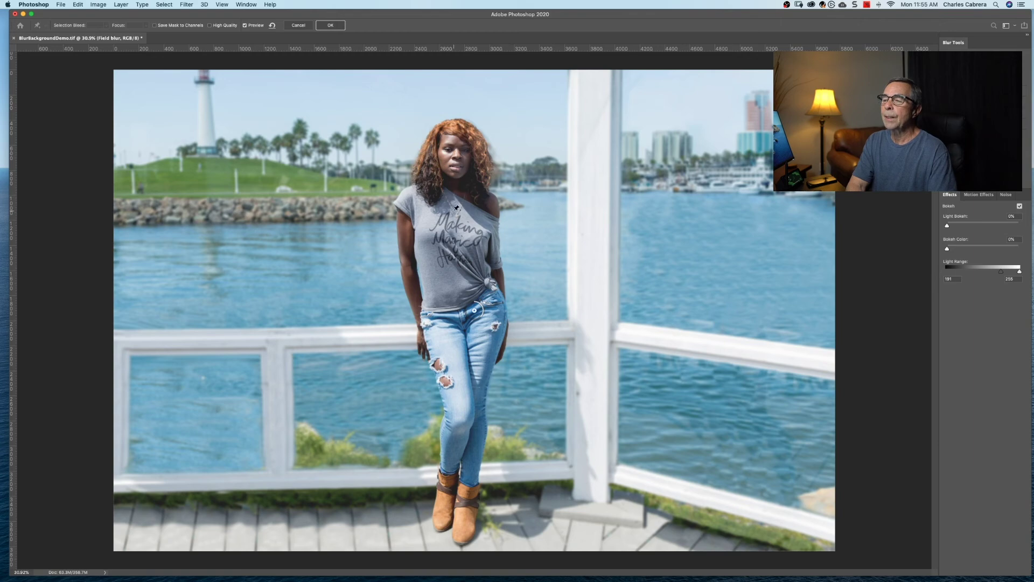
left_click(457, 206)
left_click(455, 525)
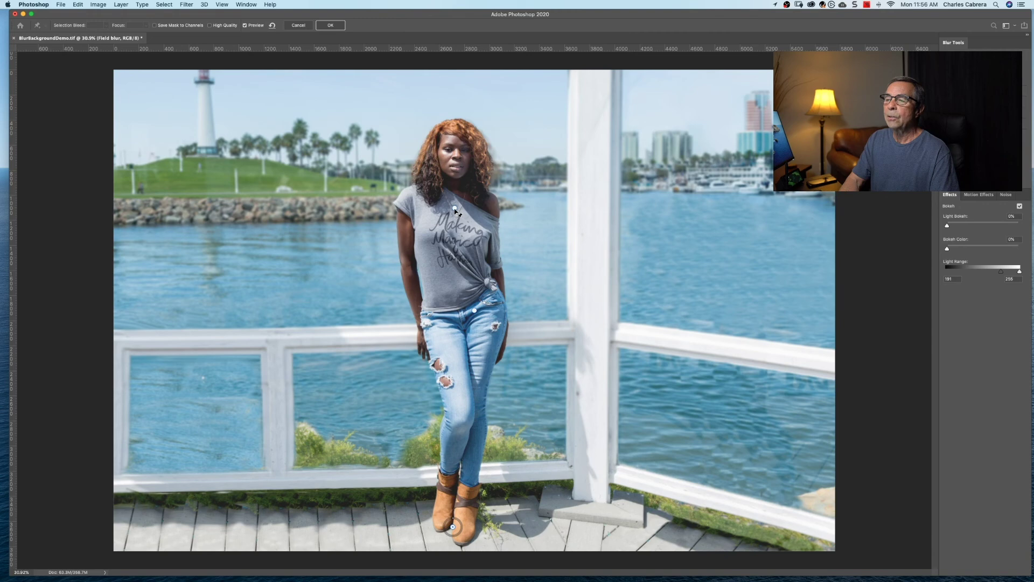
left_click_drag(456, 210, 458, 146)
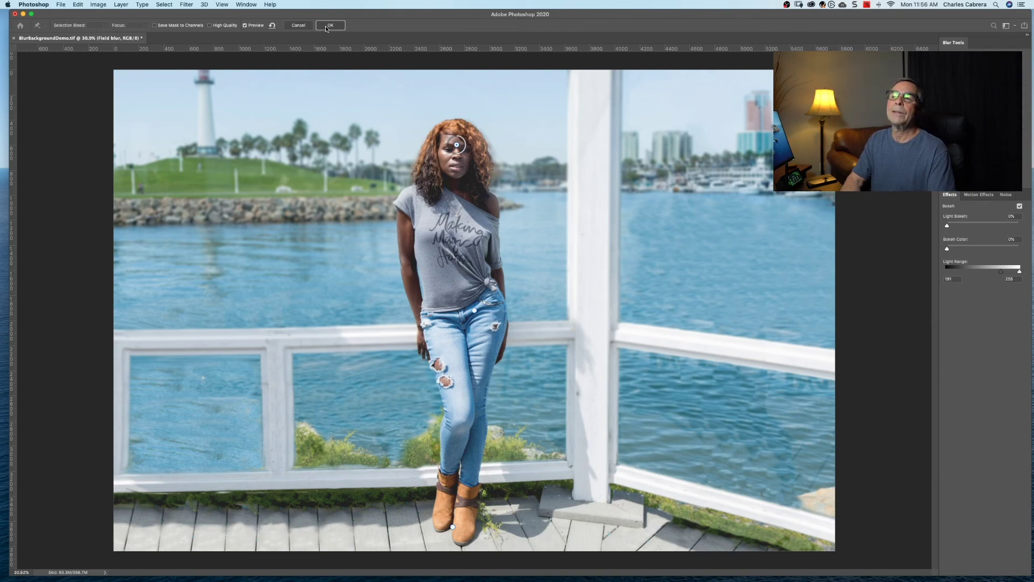
left_click(328, 26)
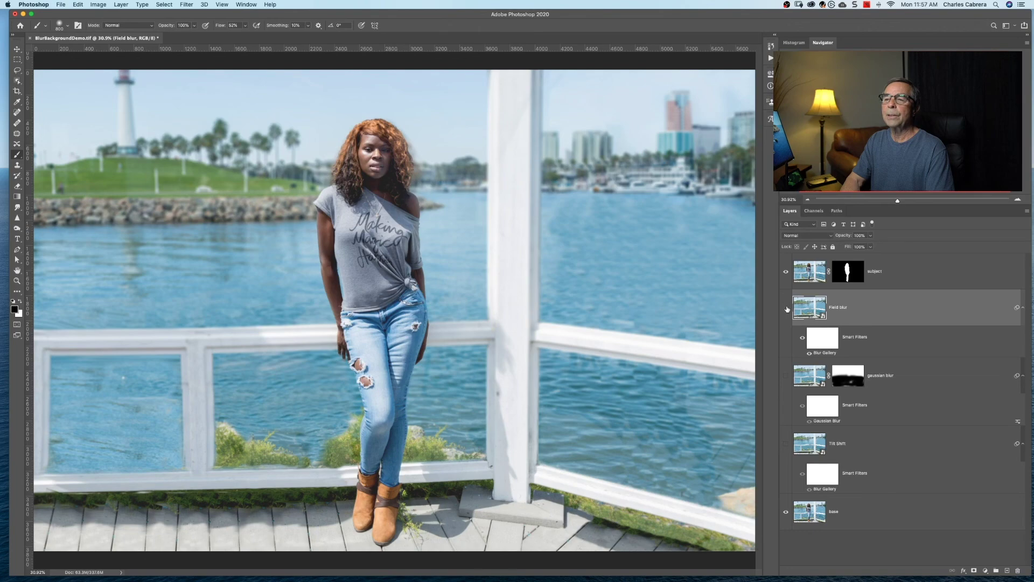
- Compare the Field blur, gaussian blur and Tilt Shift layers by showing each one on its own
left_click(786, 308)
left_click(786, 308)
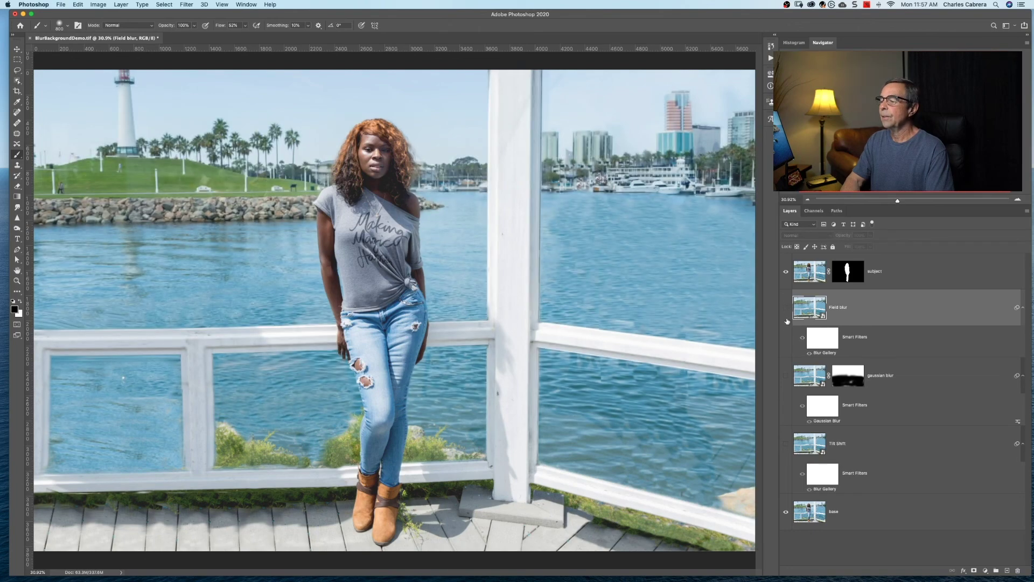
left_click(786, 377)
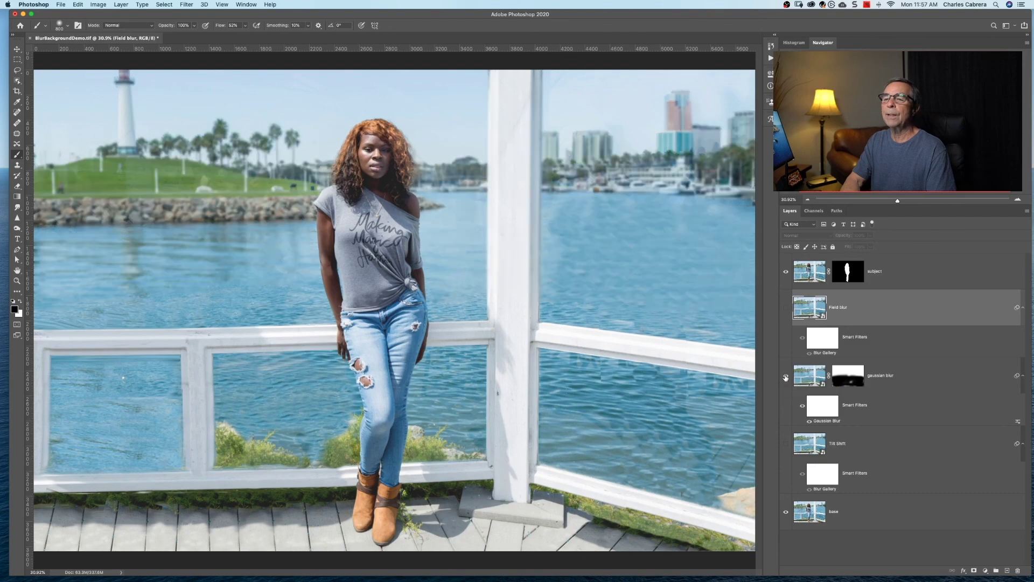
left_click(785, 377)
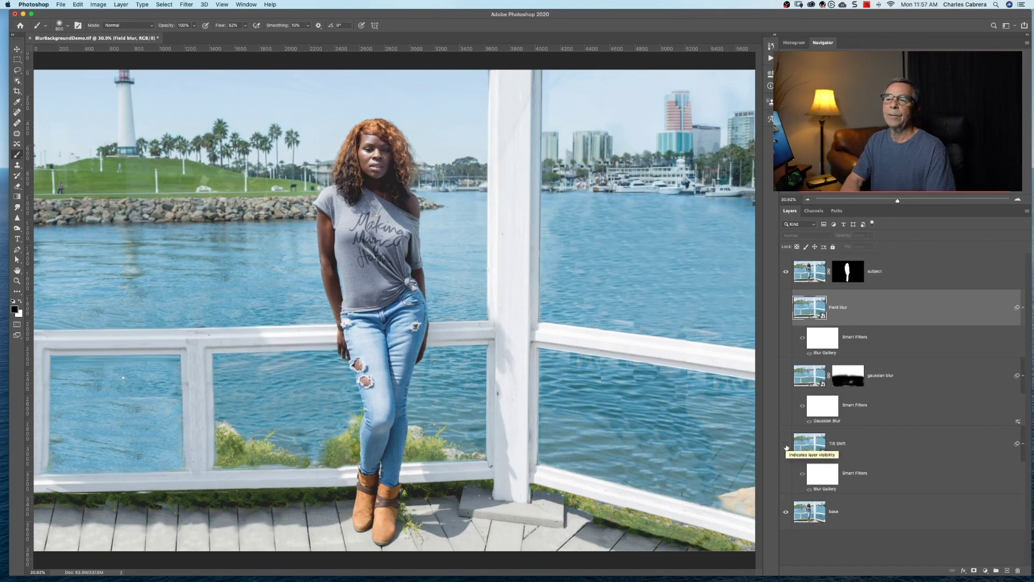
left_click(786, 444)
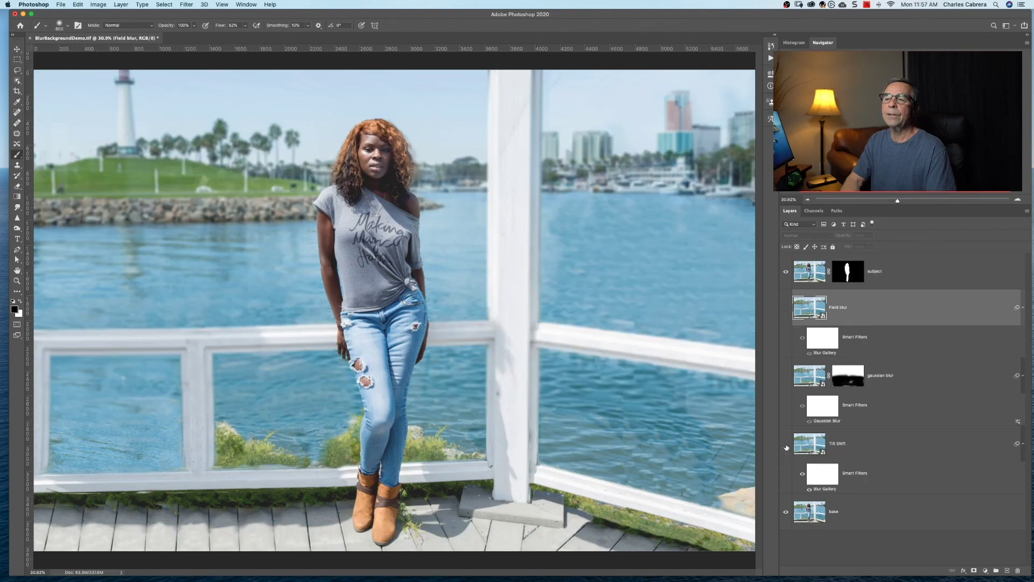